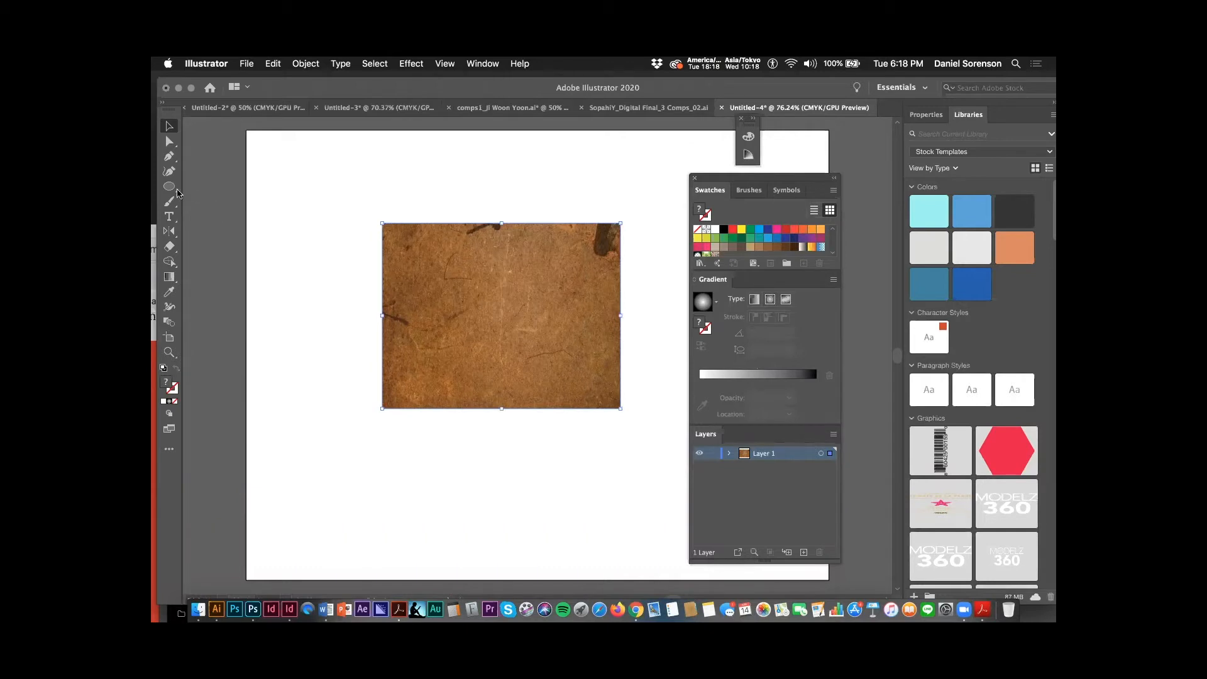
# Step: Draw a circle with a white-to-black radial gradient, nearly as tall as the rust texture image, and centre it on the image
pyautogui.click(169, 187)
pyautogui.moveTo(497, 310); pyautogui.dragTo(560, 397)
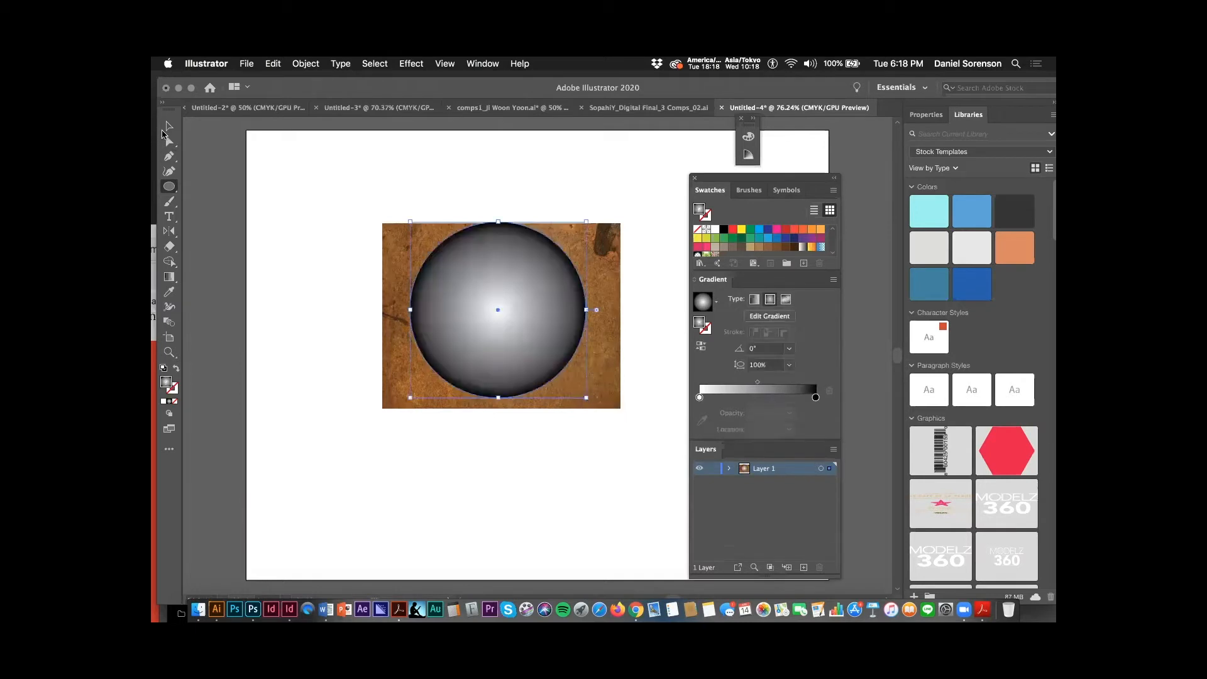
pyautogui.press('v')
pyautogui.moveTo(546, 318); pyautogui.dragTo(553, 332)
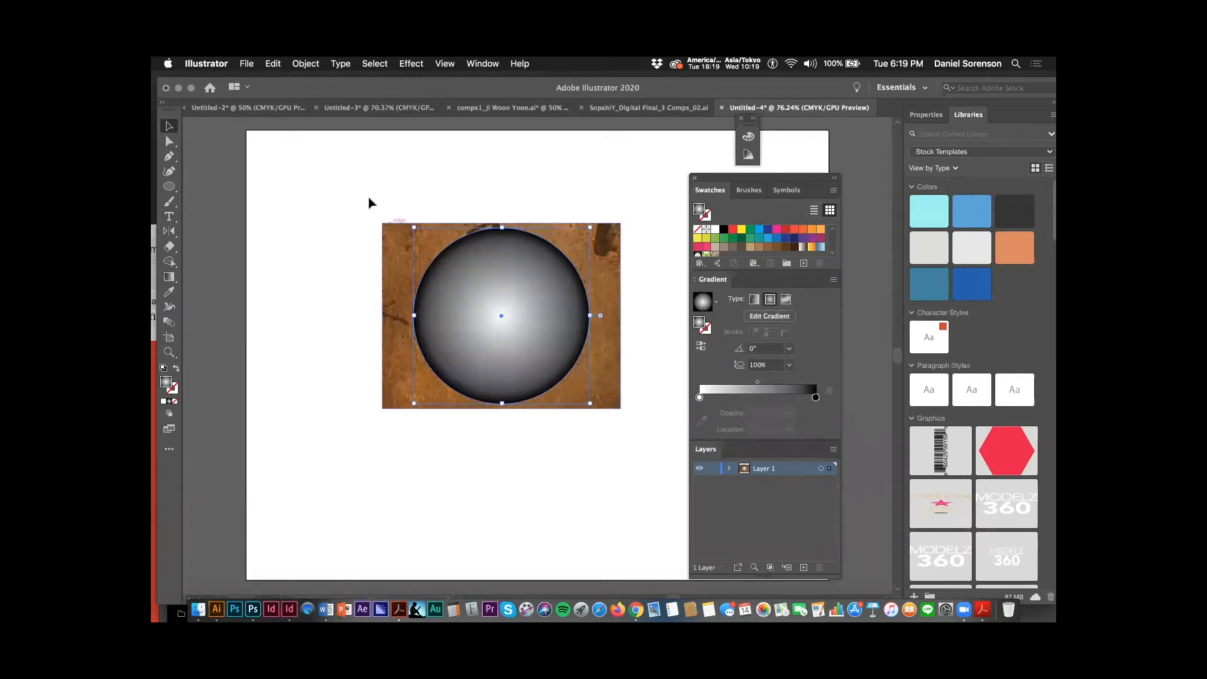
# Step: Make an opacity mask from the gradient circle and the rust texture image, showing the Transparency settings beside the artwork
pyautogui.moveTo(360, 194); pyautogui.dragTo(596, 417)
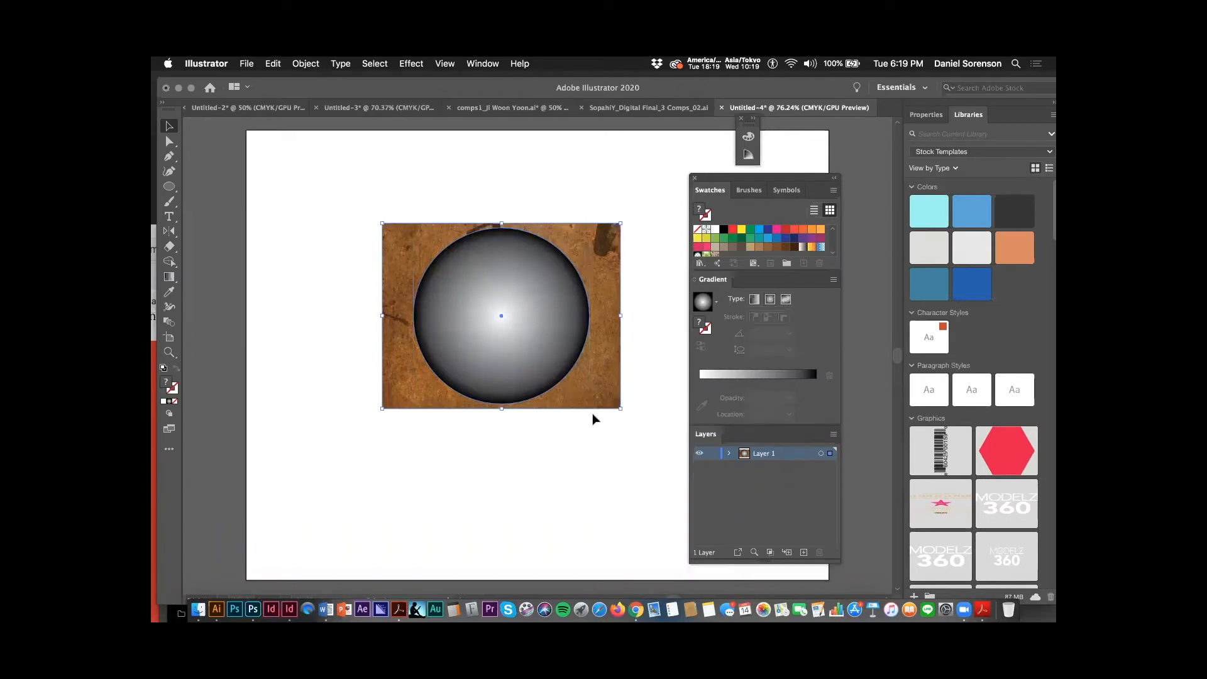
pyautogui.click(483, 63)
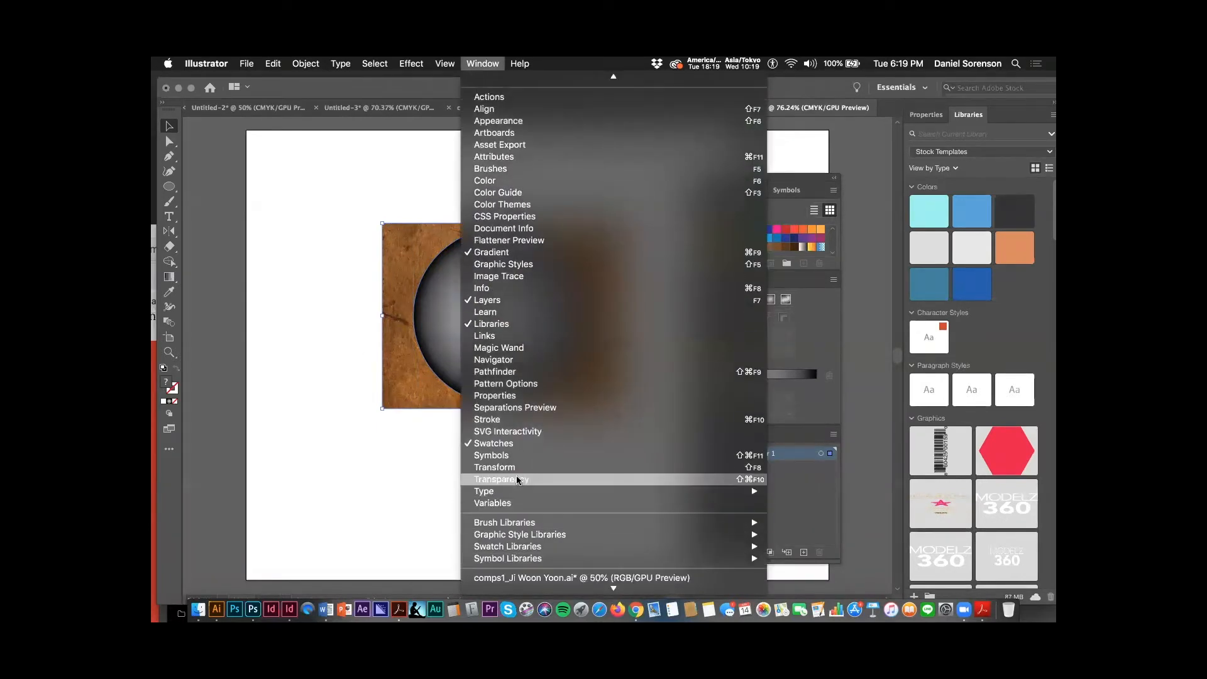
pyautogui.click(516, 477)
pyautogui.moveTo(797, 363); pyautogui.dragTo(289, 169)
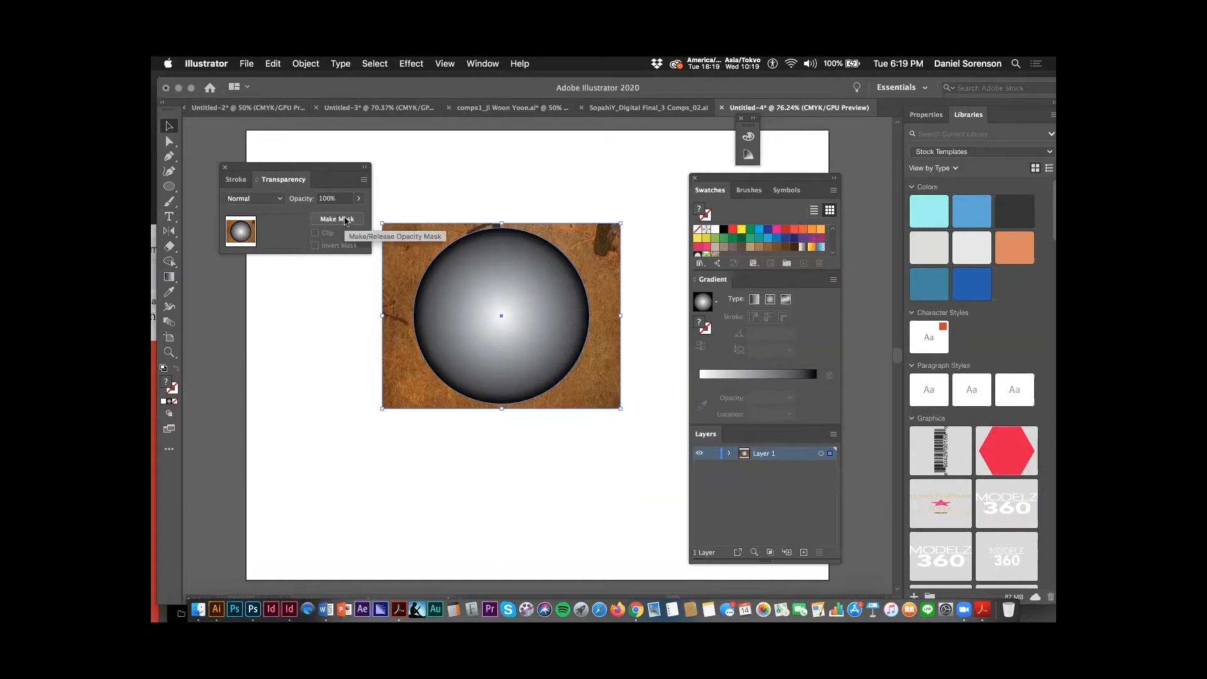
pyautogui.click(338, 219)
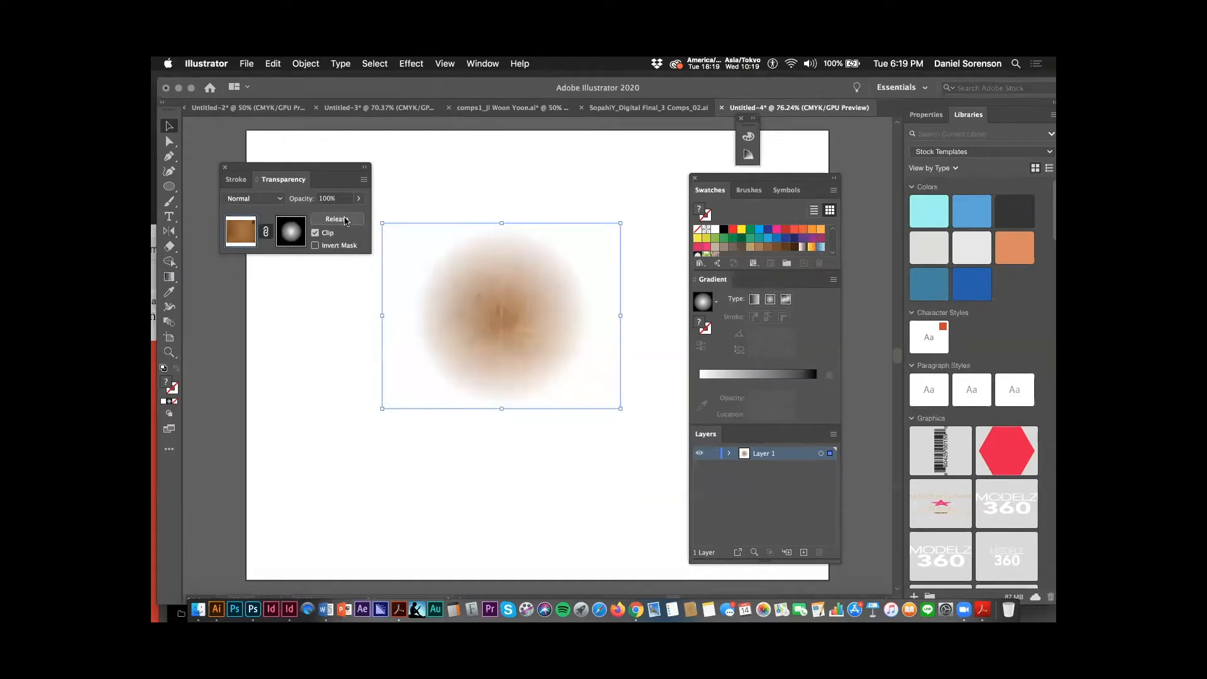
# Step: Try the opacity mask's Clip and Invert Mask options, leaving Clip off and Invert Mask on
pyautogui.click(315, 245)
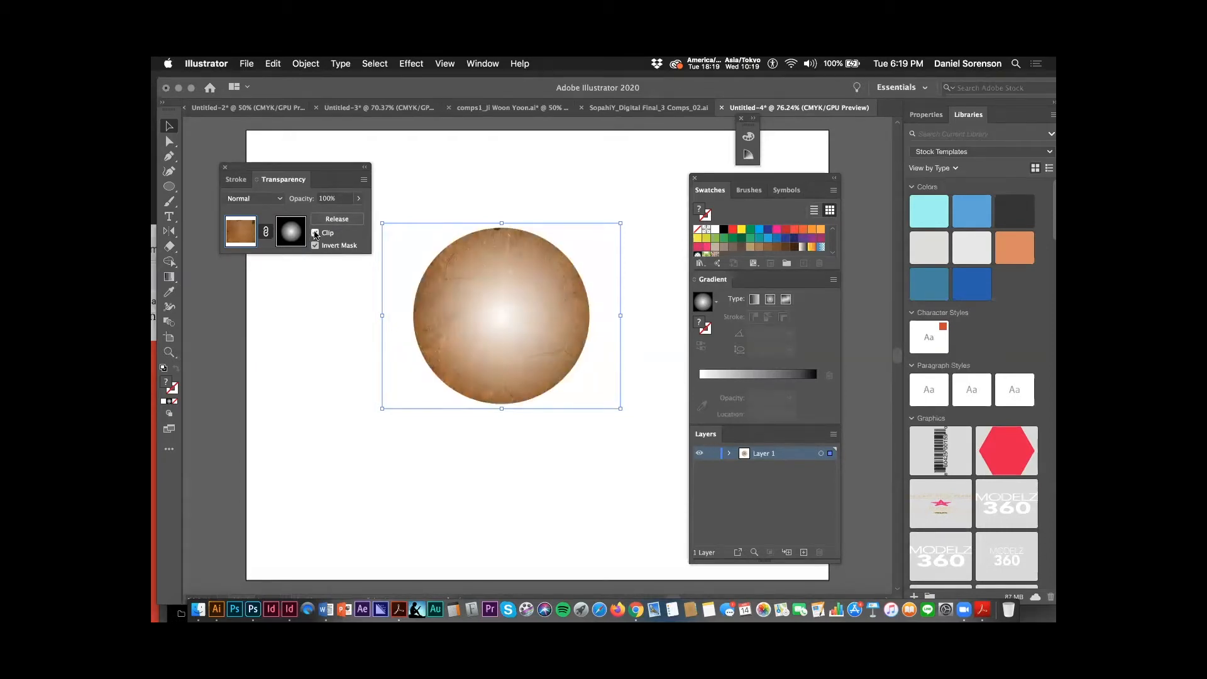
pyautogui.click(316, 233)
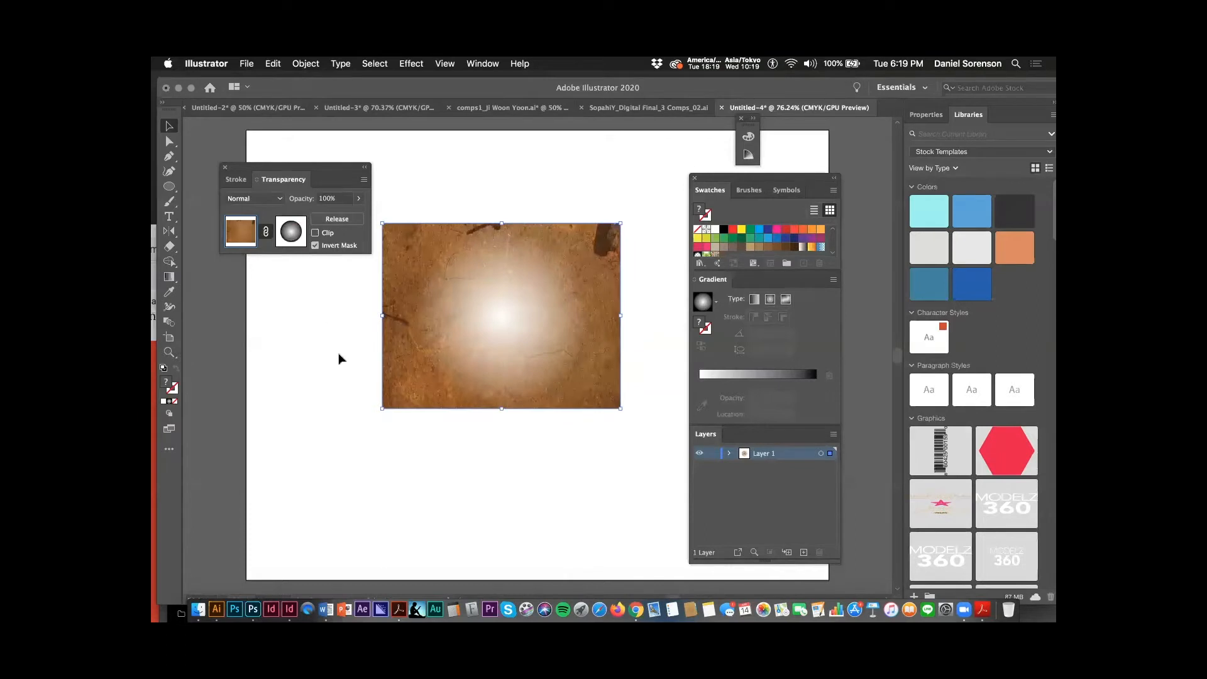
pyautogui.click(316, 233)
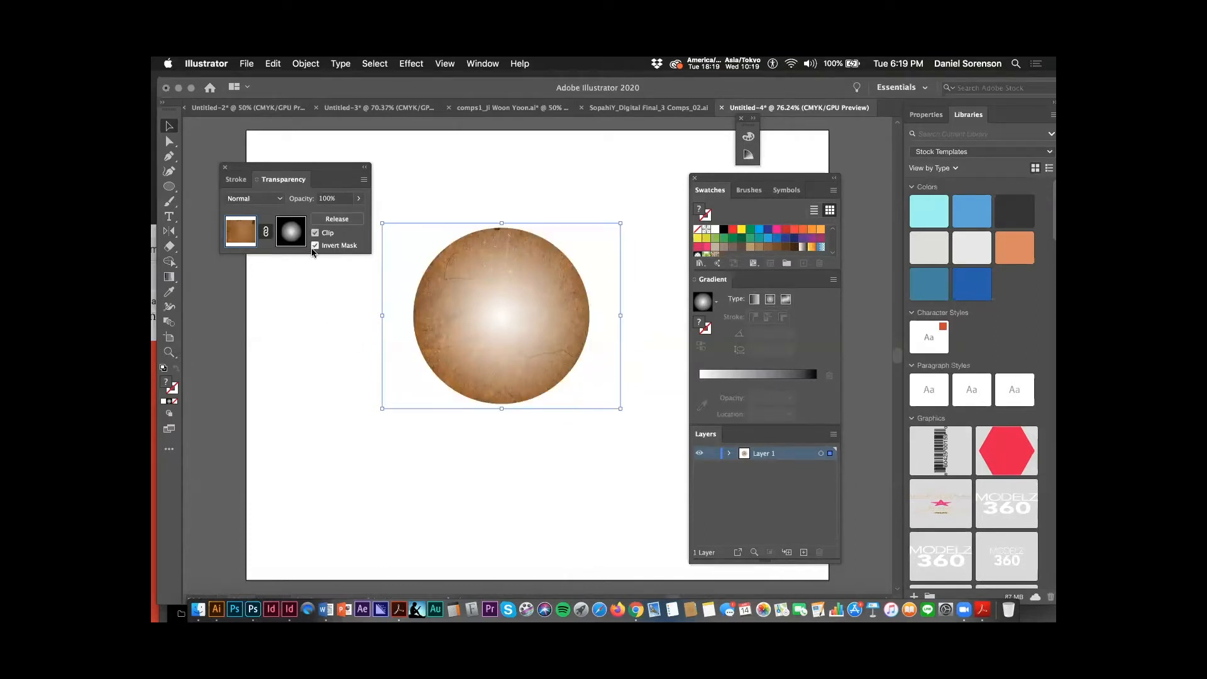
pyautogui.click(316, 245)
pyautogui.click(315, 232)
pyautogui.click(315, 245)
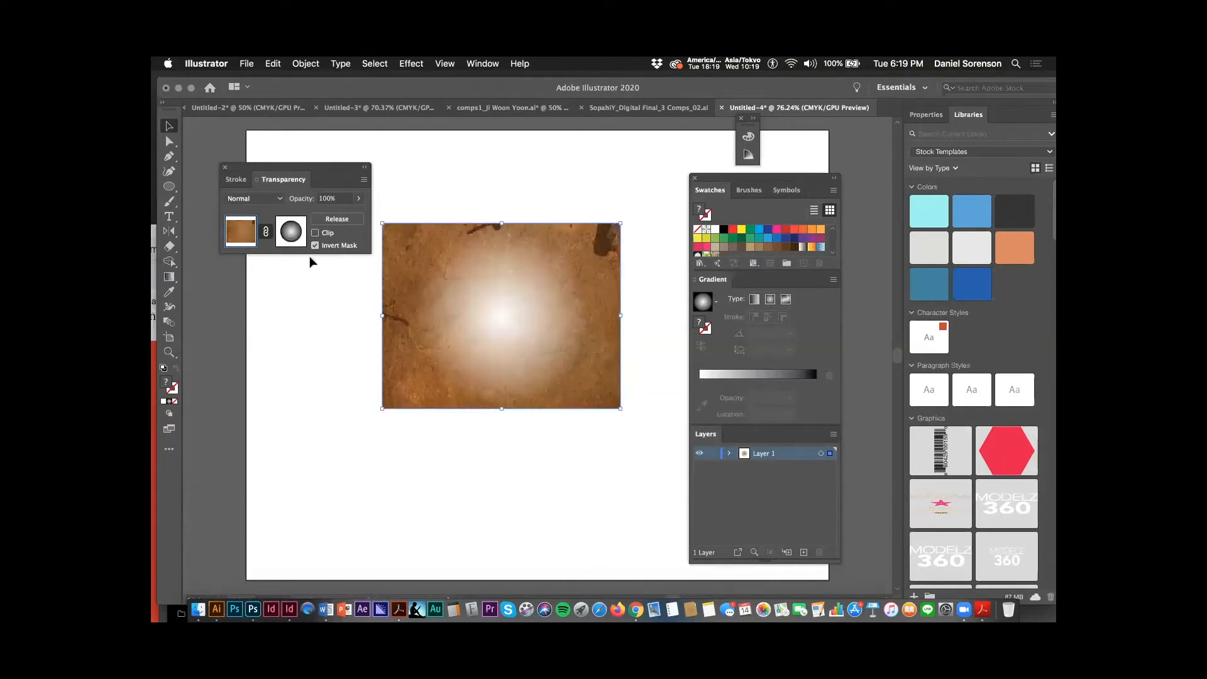
# Step: Draw a rectangle slightly larger than the masked image, fill it with orange, and send it to the back
pyautogui.moveTo(169, 186); pyautogui.dragTo(220, 184)
pyautogui.moveTo(378, 212); pyautogui.dragTo(624, 411)
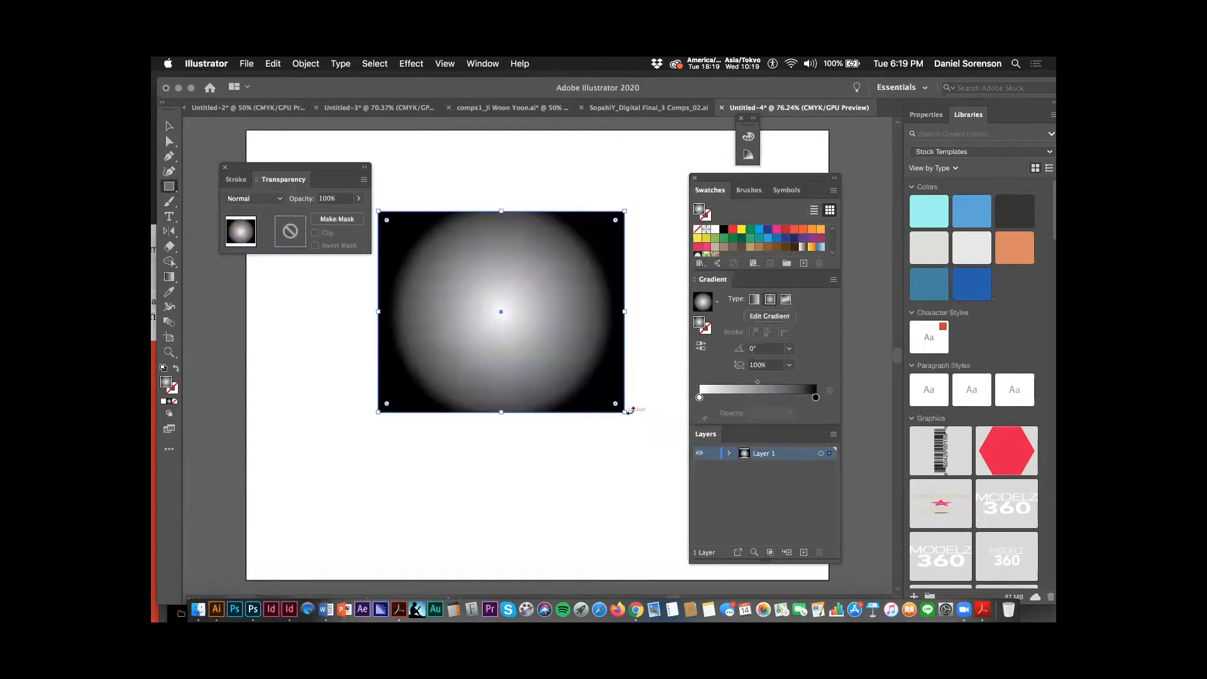
pyautogui.click(803, 230)
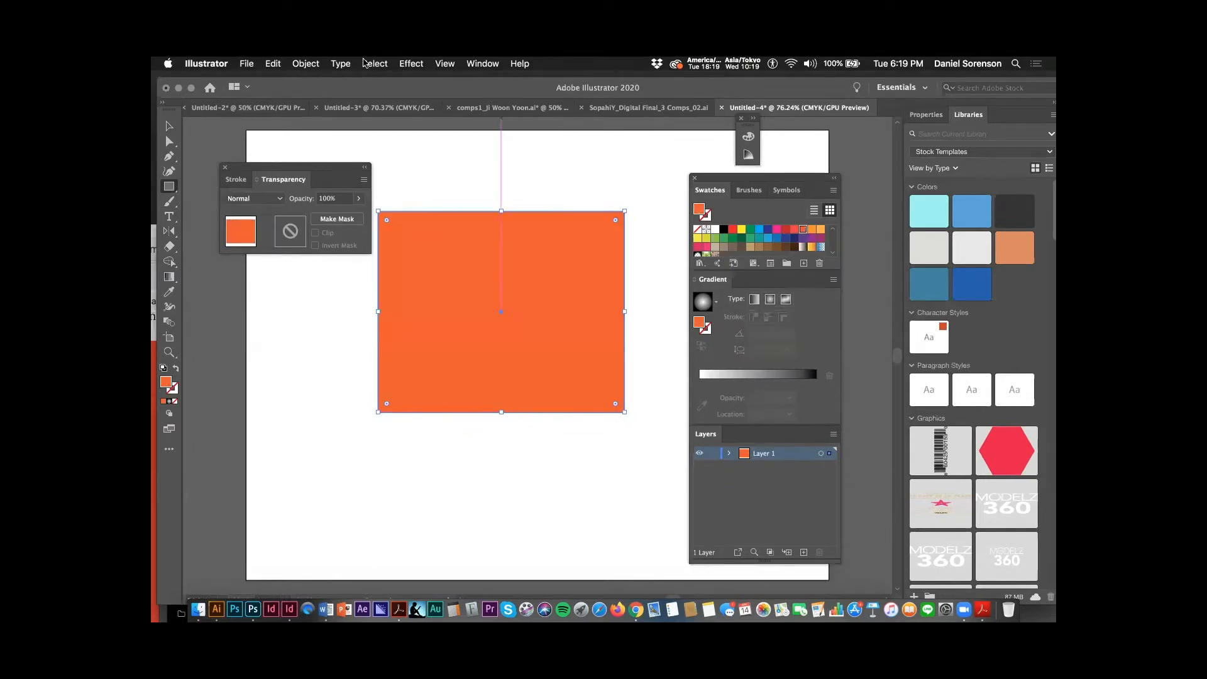
pyautogui.click(307, 63)
pyautogui.moveTo(340, 92)
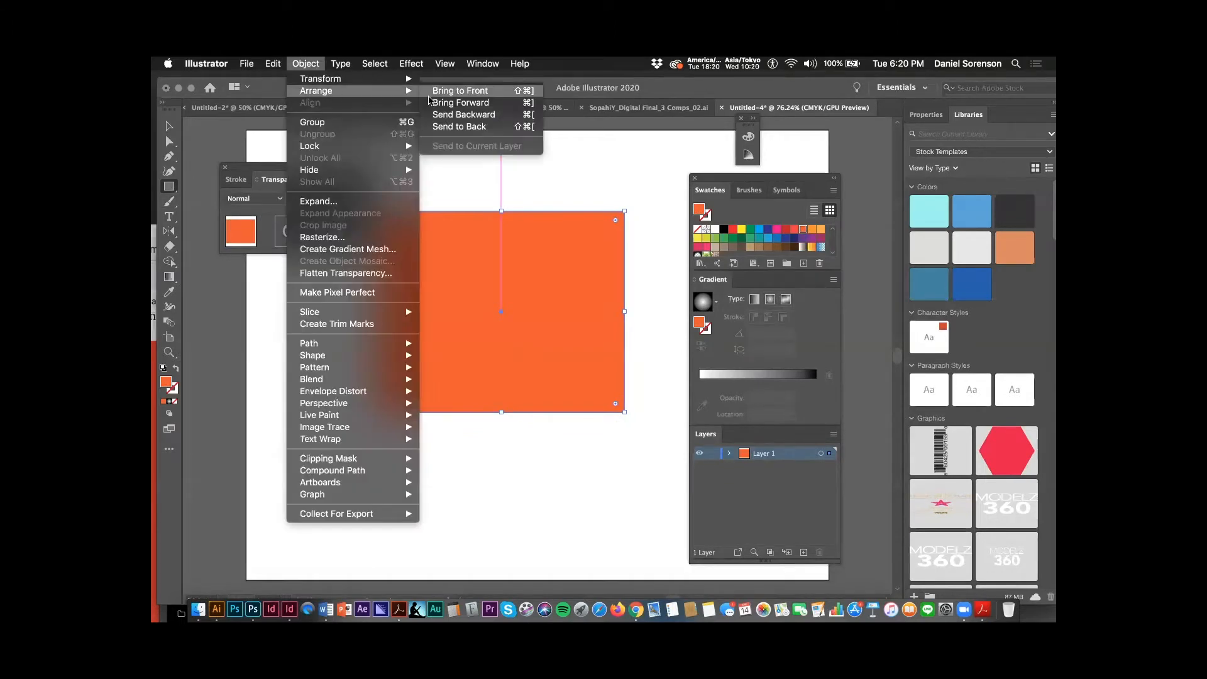
pyautogui.click(459, 127)
# Step: Shift the masked texture slightly up and left, then duplicate it within Layer 1 and hide the lower copy
pyautogui.click(169, 126)
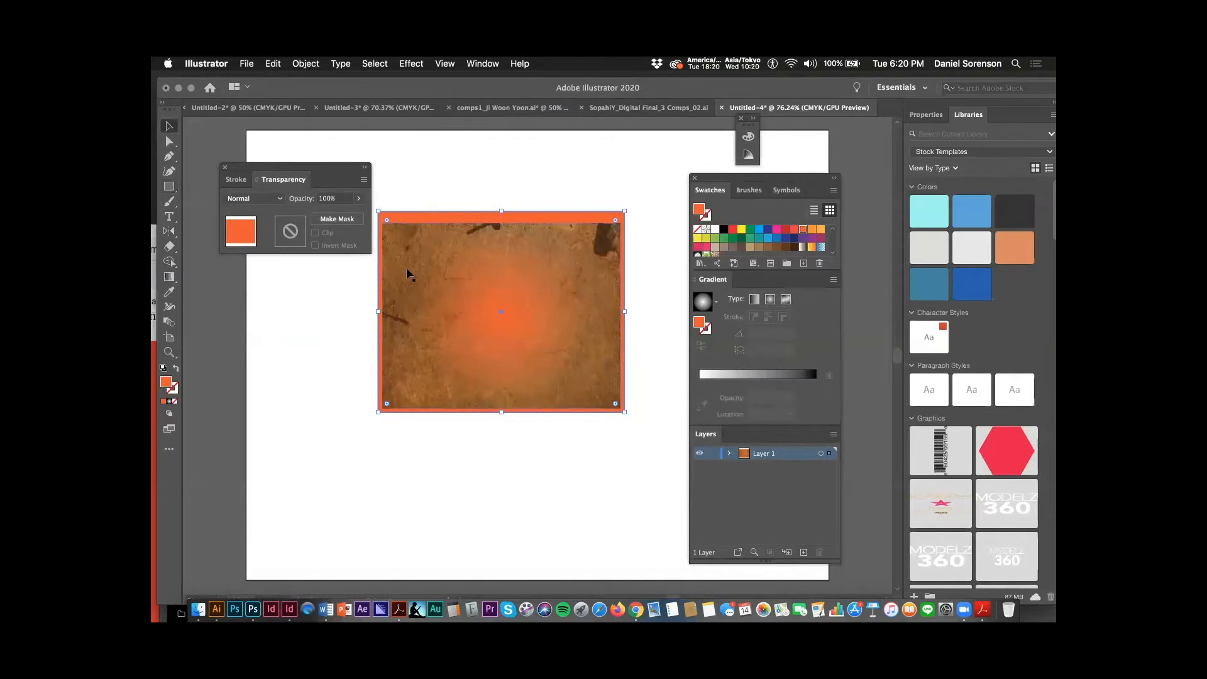
pyautogui.moveTo(425, 243)
pyautogui.mouseDown()
pyautogui.moveTo(425, 187)
pyautogui.moveTo(423, 289)
pyautogui.moveTo(426, 256)
pyautogui.mouseUp()
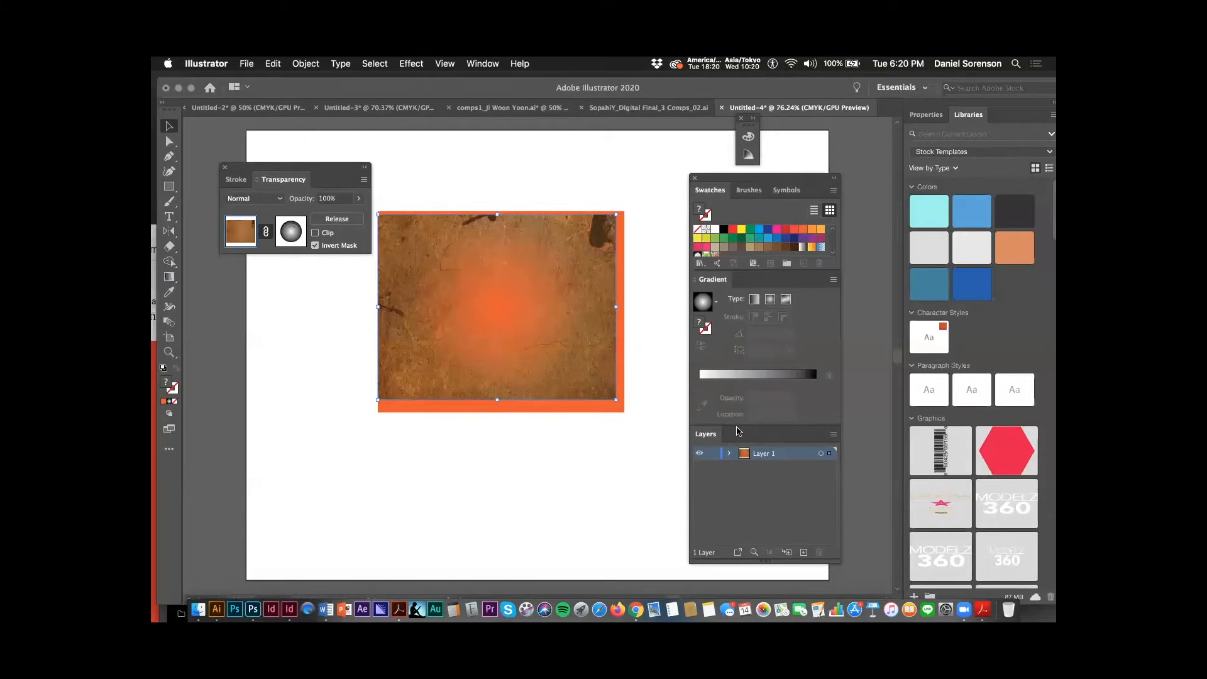
pyautogui.click(730, 453)
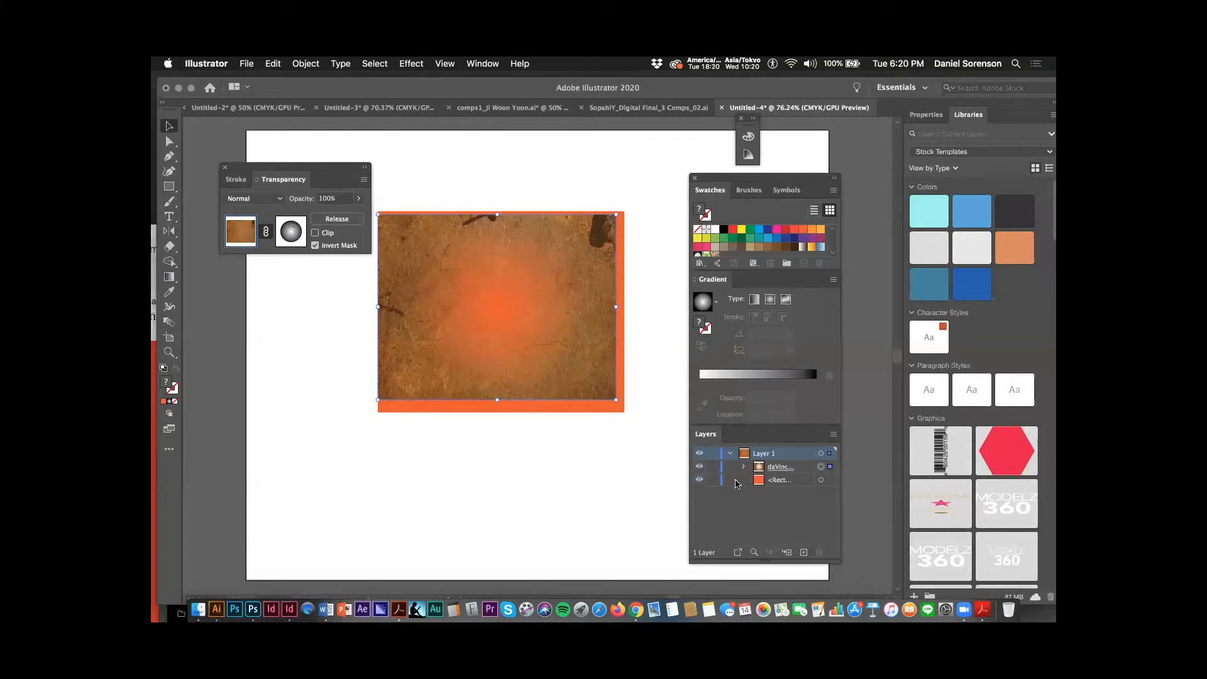
pyautogui.click(776, 468)
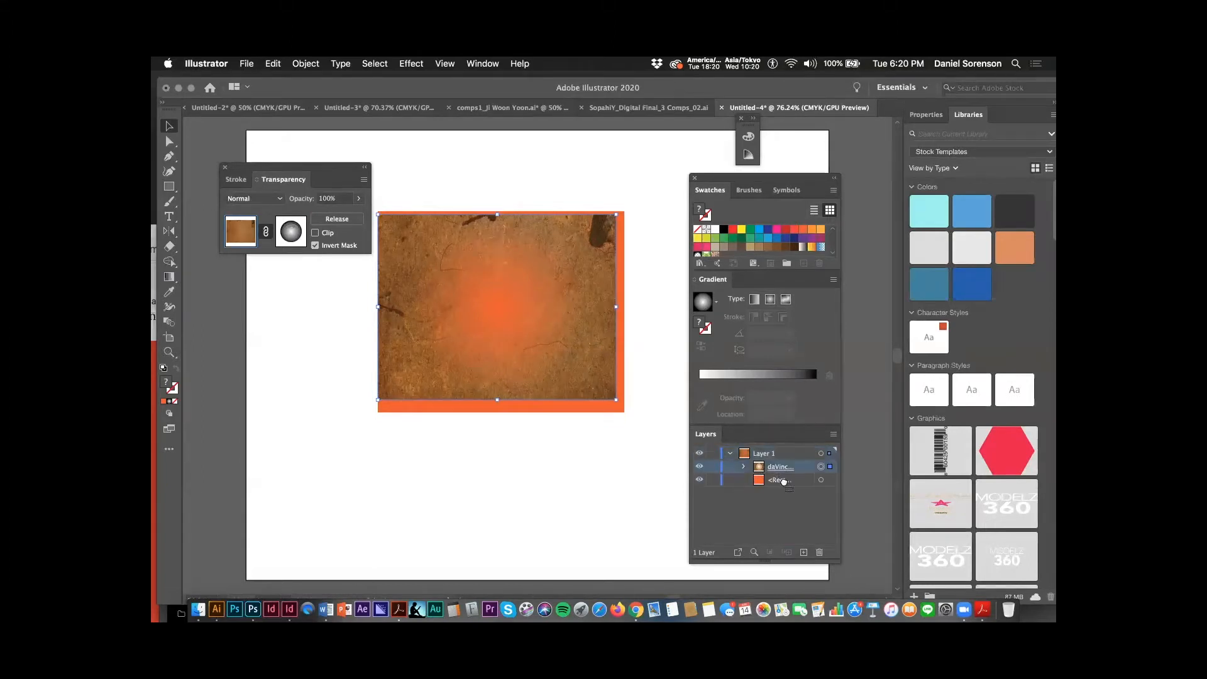
pyautogui.moveTo(803, 552); pyautogui.dragTo(803, 553)
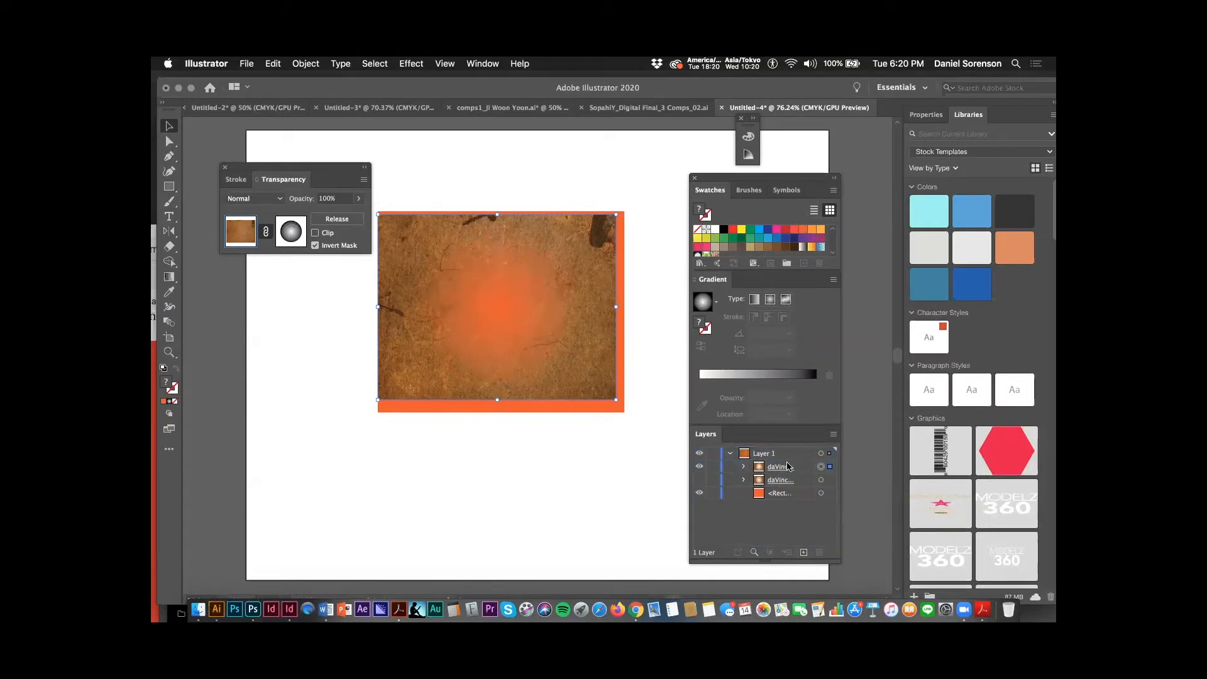
# Step: Delete the orange rectangle behind the masked texture
pyautogui.click(572, 409)
pyautogui.press('Delete')
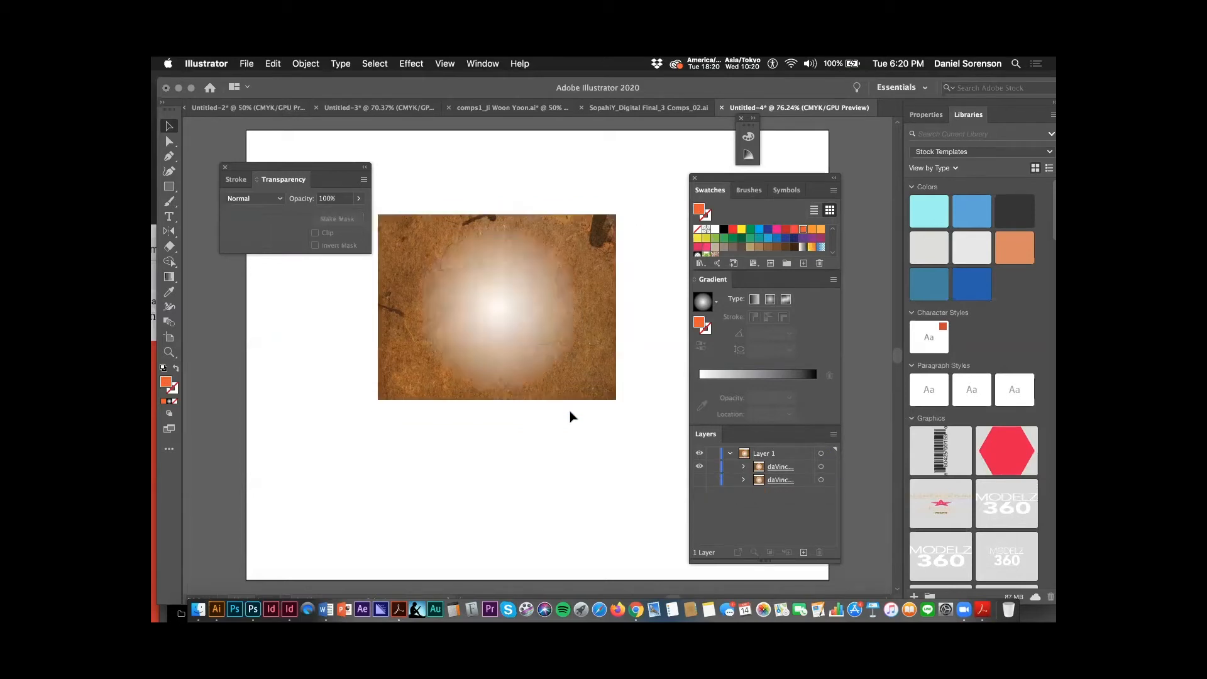
pyautogui.click(559, 382)
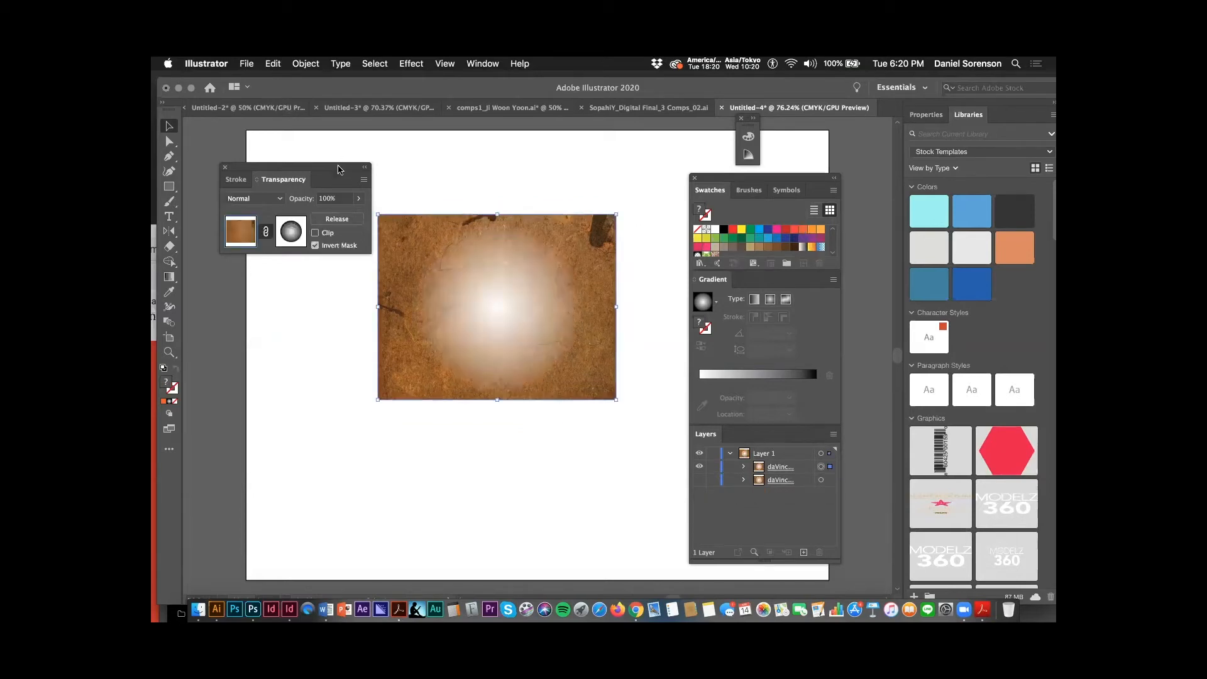
pyautogui.moveTo(338, 170); pyautogui.dragTo(289, 146)
pyautogui.click(312, 296)
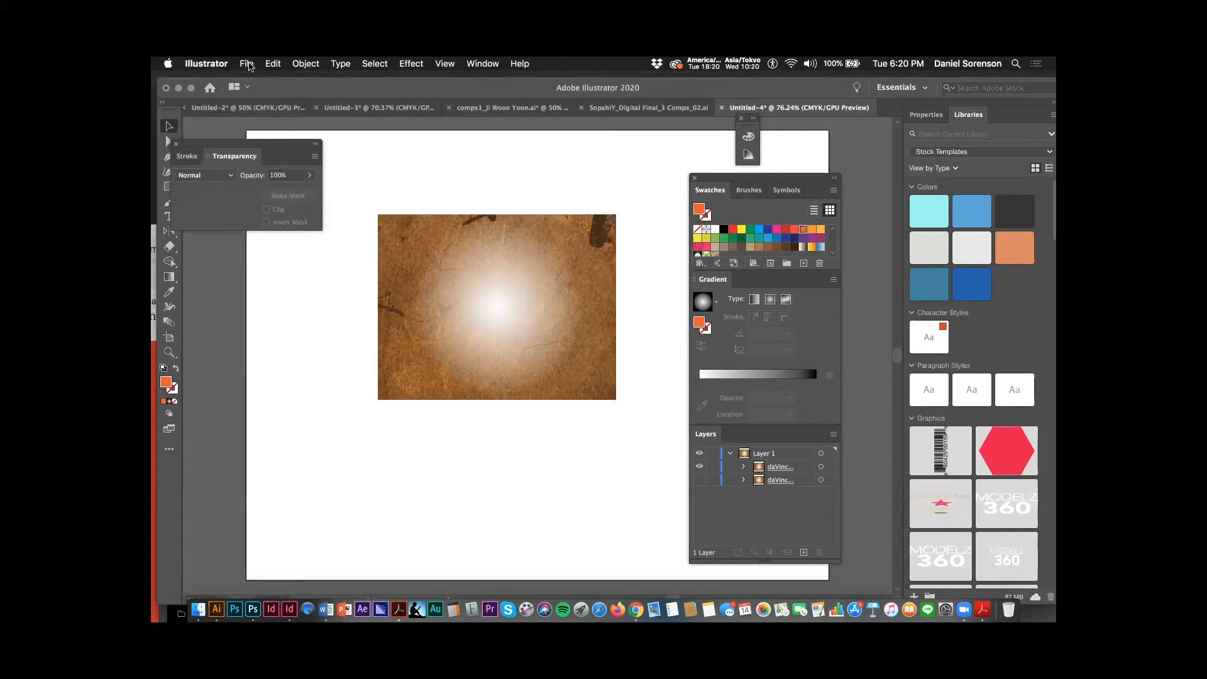
pyautogui.click(248, 64)
pyautogui.click(326, 246)
pyautogui.click(353, 168)
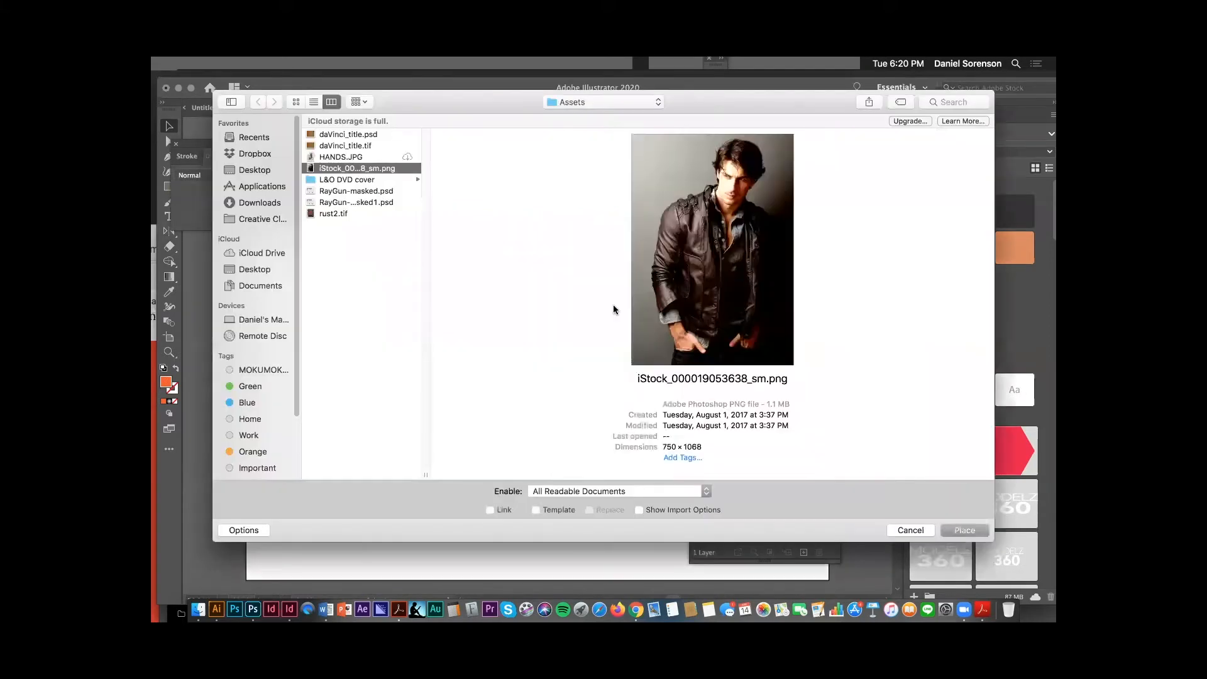
pyautogui.click(965, 530)
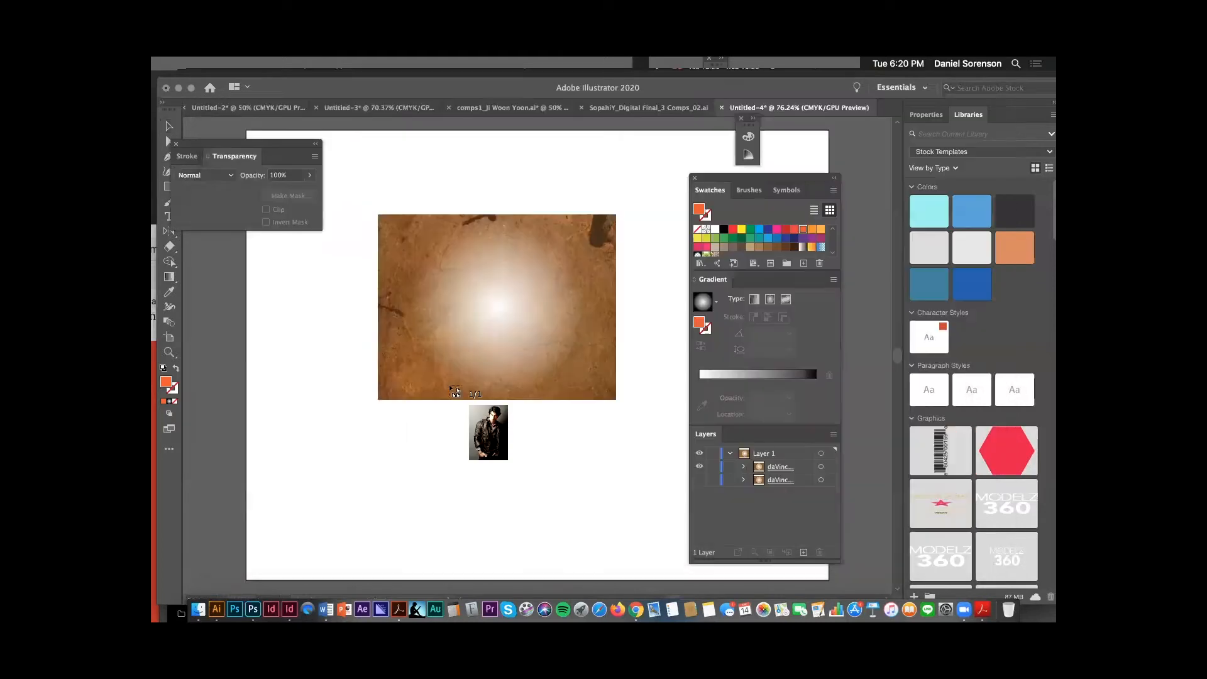
pyautogui.click(247, 306)
pyautogui.moveTo(459, 405); pyautogui.dragTo(404, 377)
pyautogui.press('super+minus')
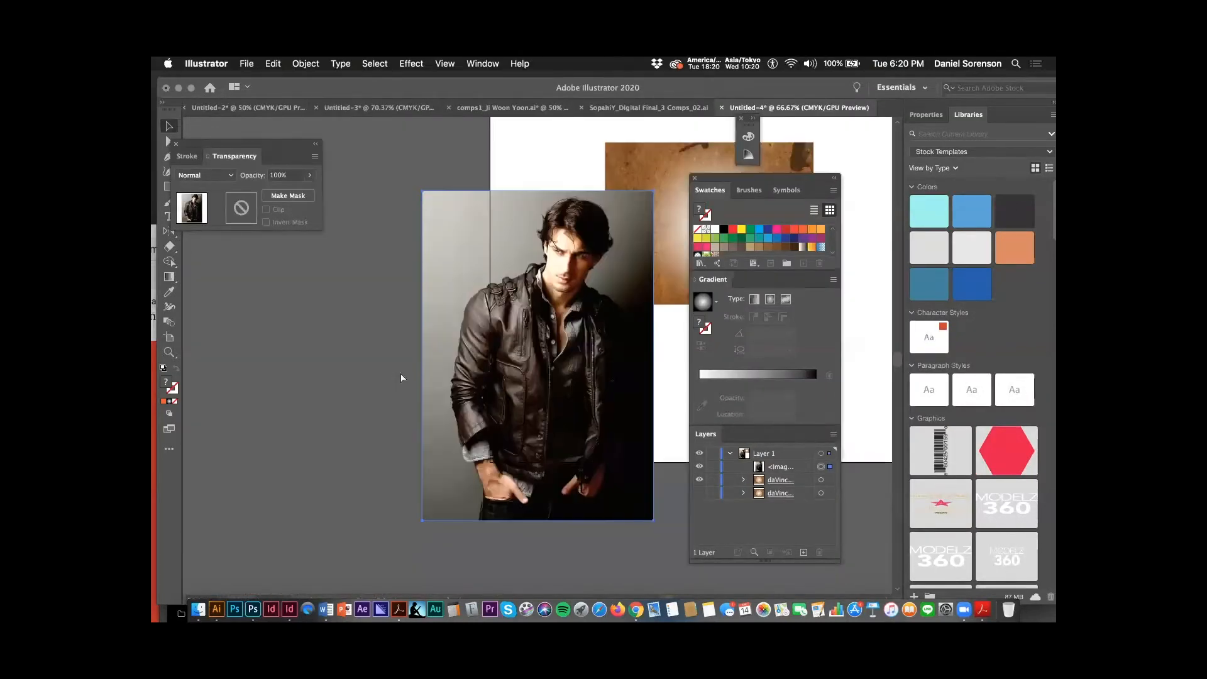
pyautogui.moveTo(572, 419); pyautogui.dragTo(410, 436)
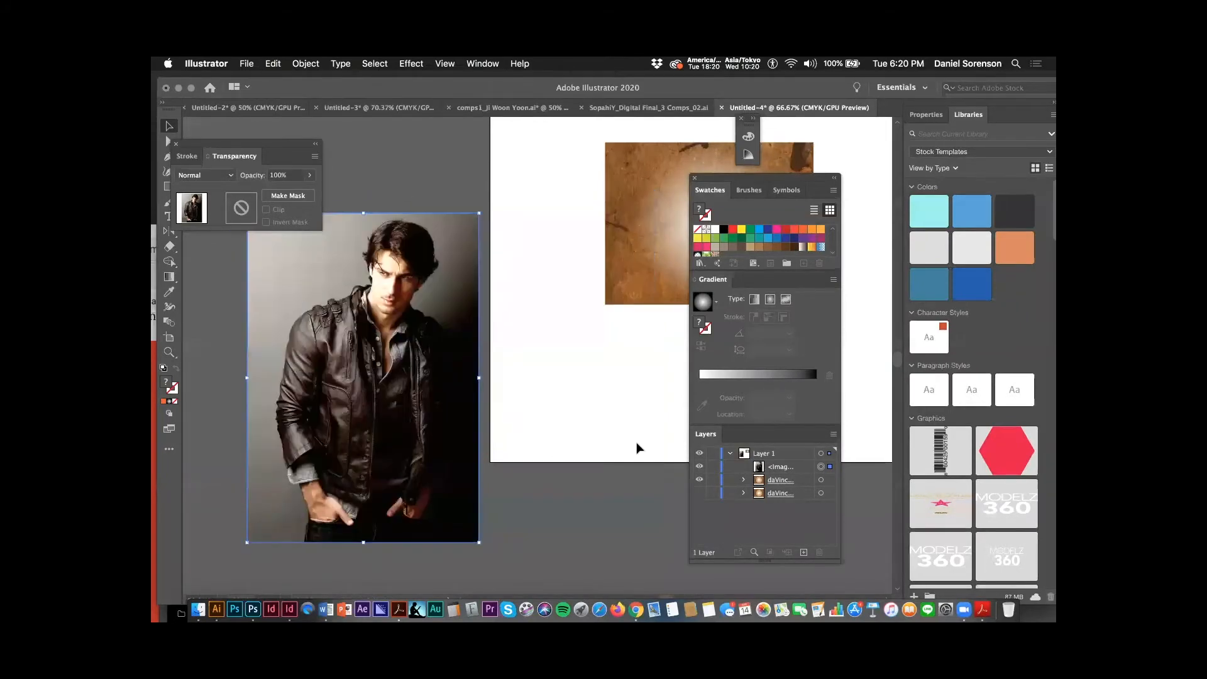
# Step: Image Trace the placed photo with the Shades of Gray preset and expand the result into paths
pyautogui.click(926, 115)
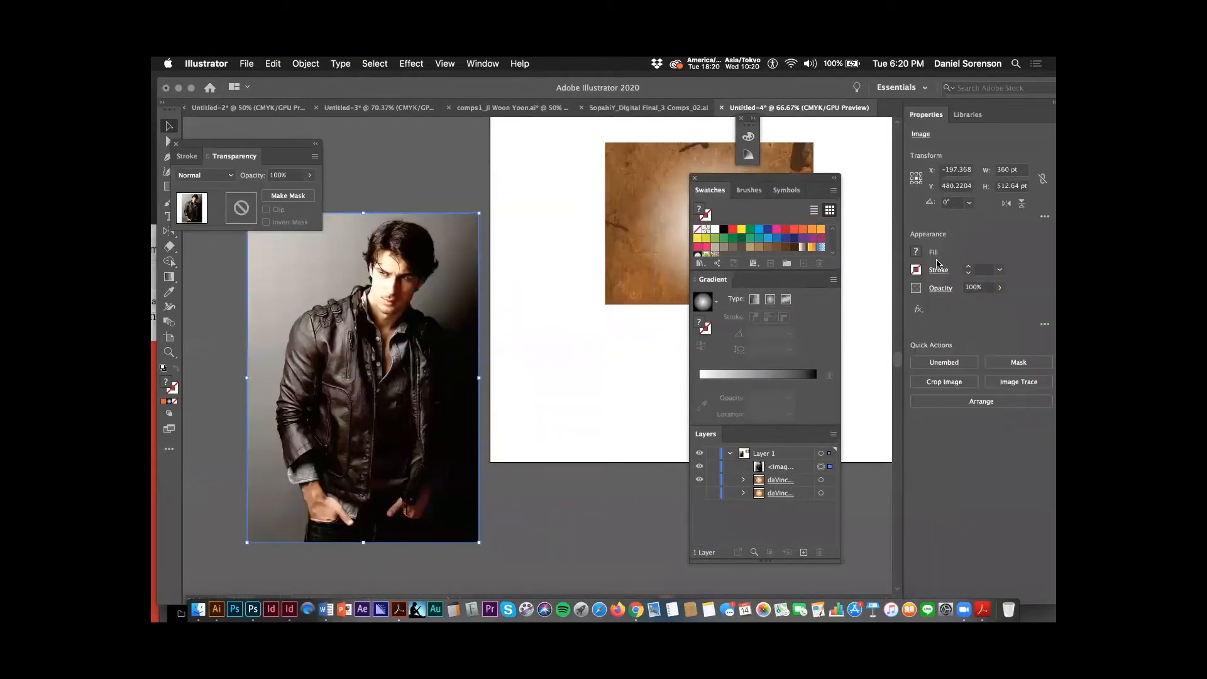
pyautogui.click(1020, 383)
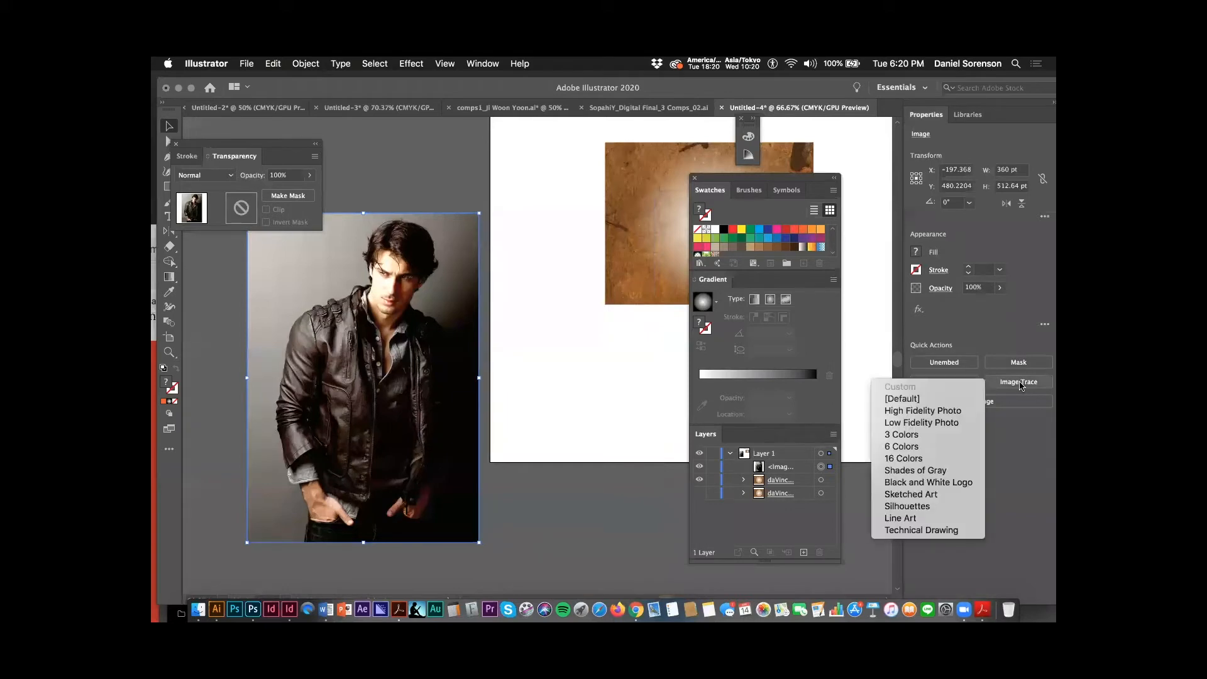
pyautogui.click(931, 471)
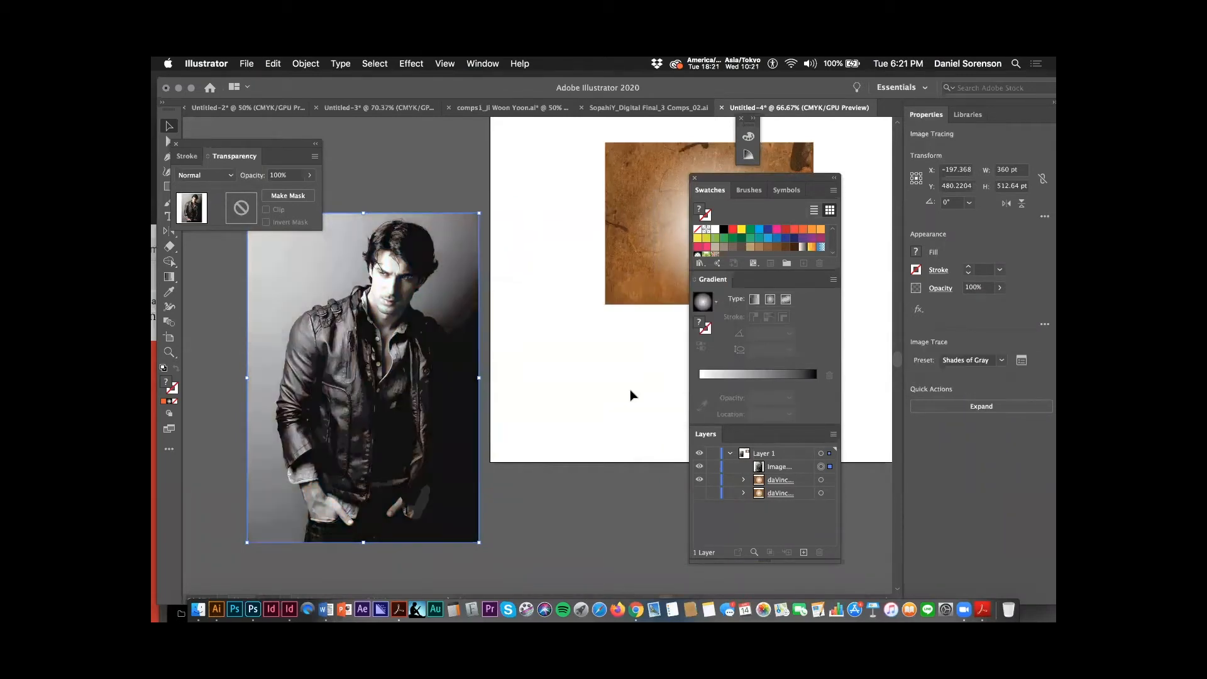
pyautogui.click(968, 407)
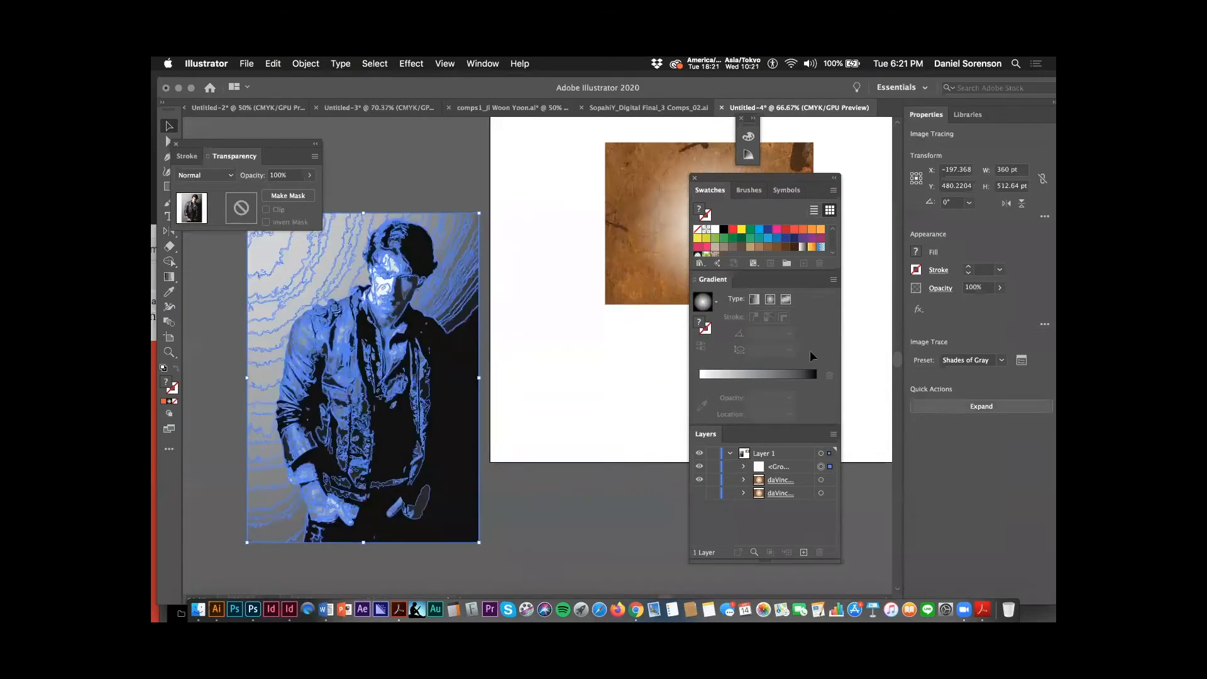
# Step: Move the Transparency settings off the traced photo and delete the background paths at the upper left, beside the man's head and shoulder
pyautogui.moveTo(286, 144)
pyautogui.mouseDown()
pyautogui.moveTo(641, 483)
pyautogui.moveTo(637, 499)
pyautogui.mouseUp()
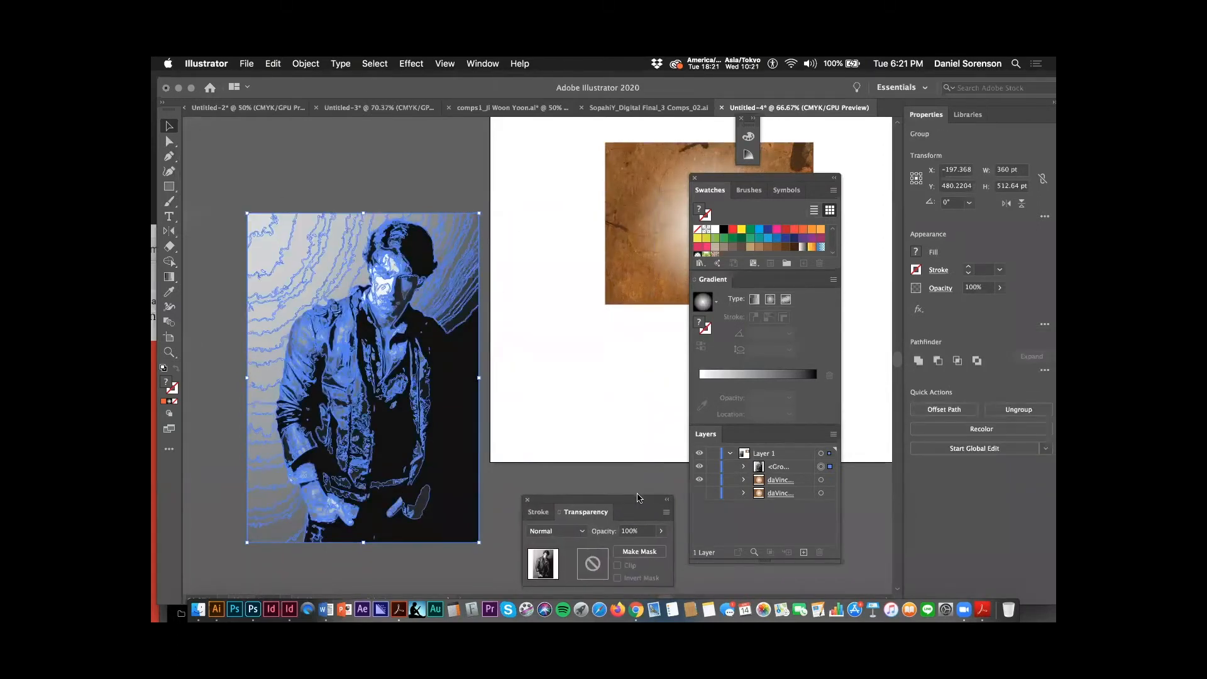
pyautogui.click(169, 141)
pyautogui.hotkey('ctrl', 'z')
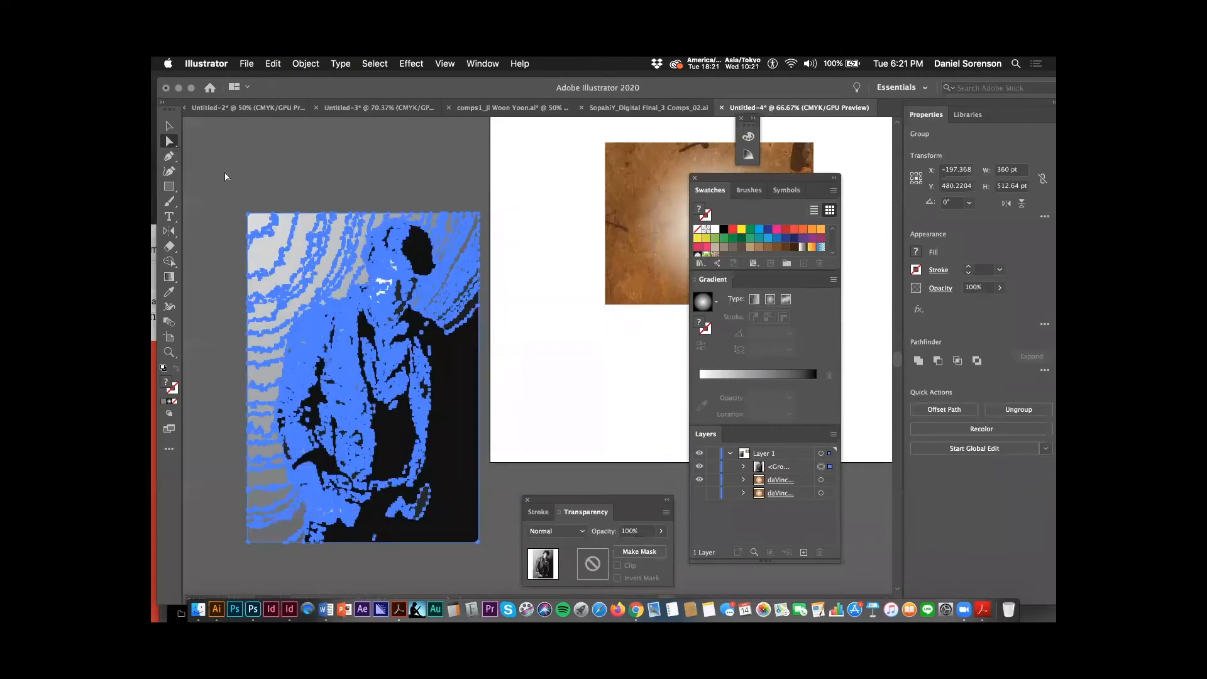
pyautogui.hotkey('ctrl', 'z')
pyautogui.moveTo(235, 186)
pyautogui.mouseDown()
pyautogui.moveTo(227, 189)
pyautogui.moveTo(345, 282)
pyautogui.moveTo(363, 283)
pyautogui.mouseUp()
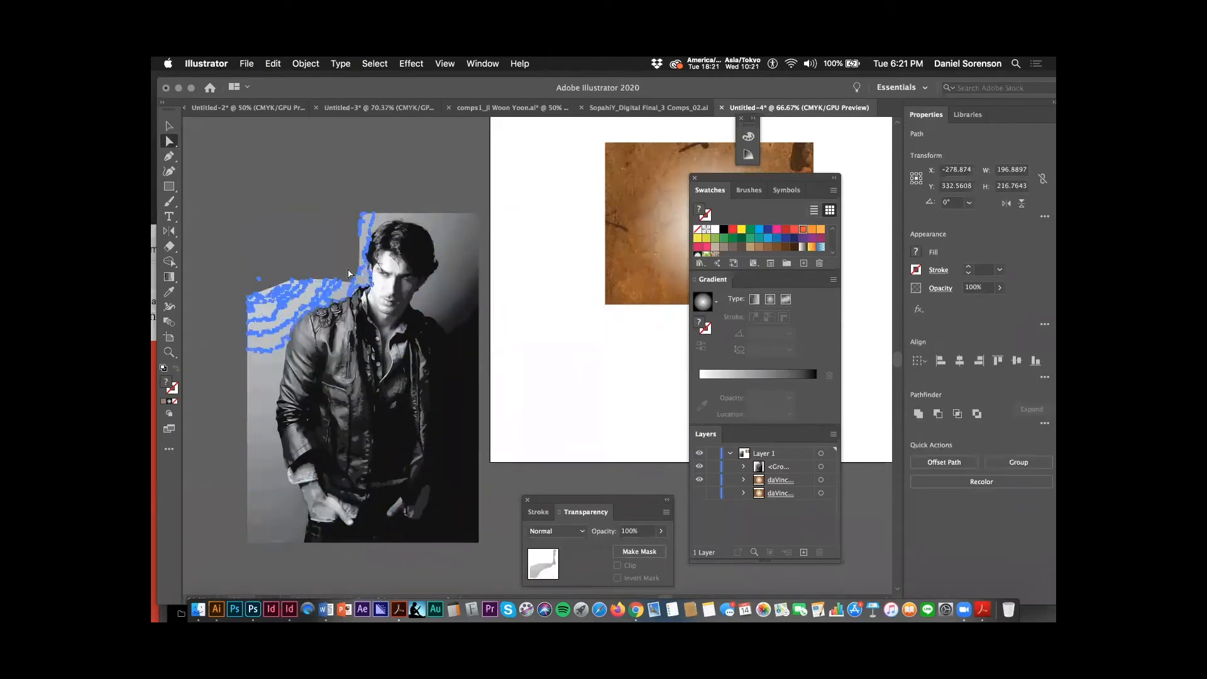
pyautogui.press('Delete')
# Step: Delete the small leftover background fragments floating above the man's shoulder at the upper left of the tracing
pyautogui.click(248, 291)
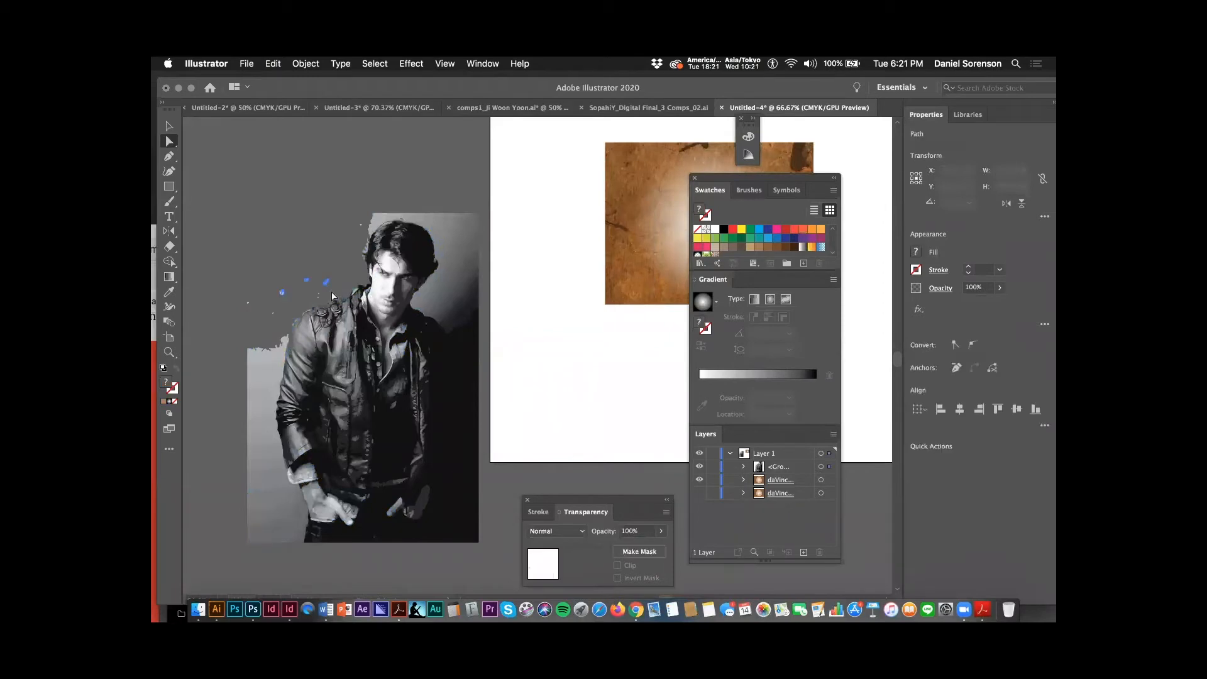
pyautogui.click(248, 291)
pyautogui.click(311, 306)
pyautogui.click(249, 295)
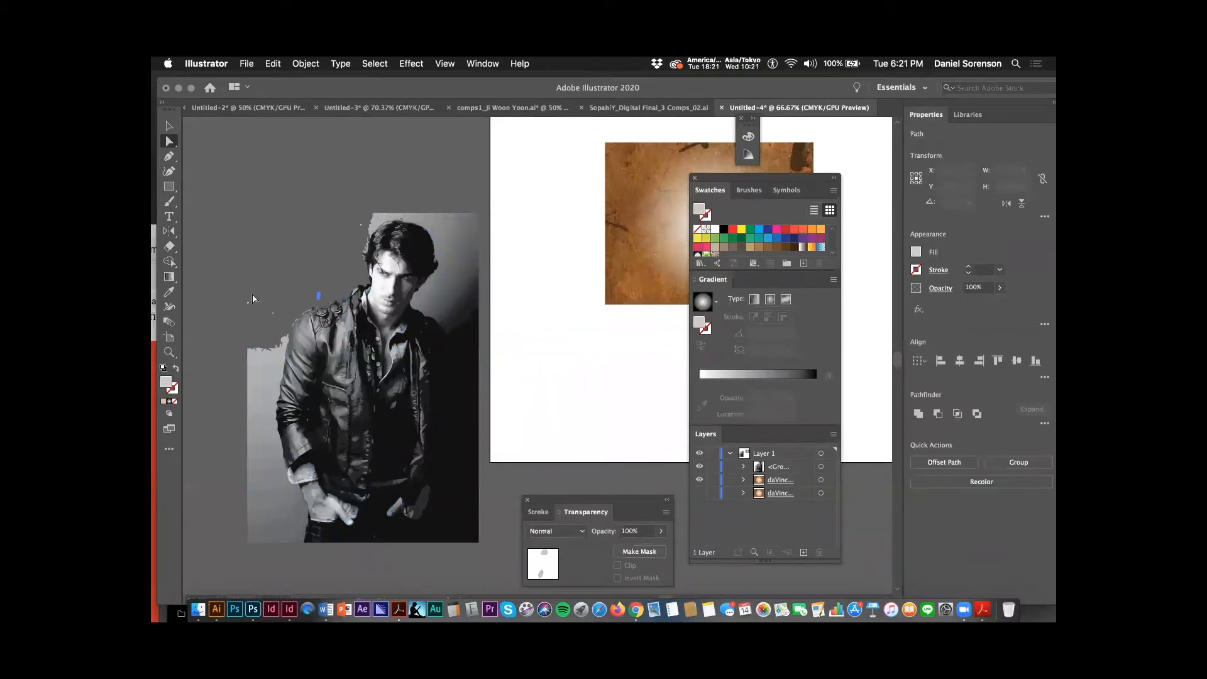
pyautogui.click(249, 297)
pyautogui.moveTo(280, 319); pyautogui.dragTo(278, 318)
pyautogui.press('Delete')
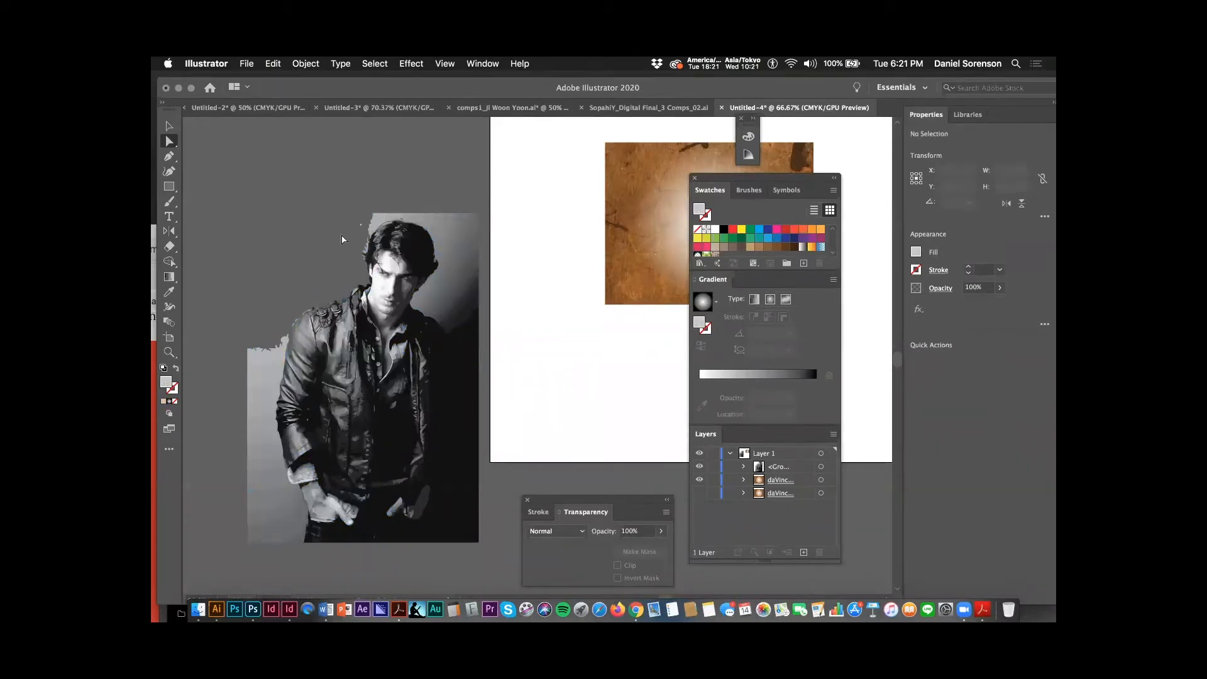
# Step: Delete the background paths above the man's head and at the upper right of the tracing
pyautogui.scroll(1, 267, 340)
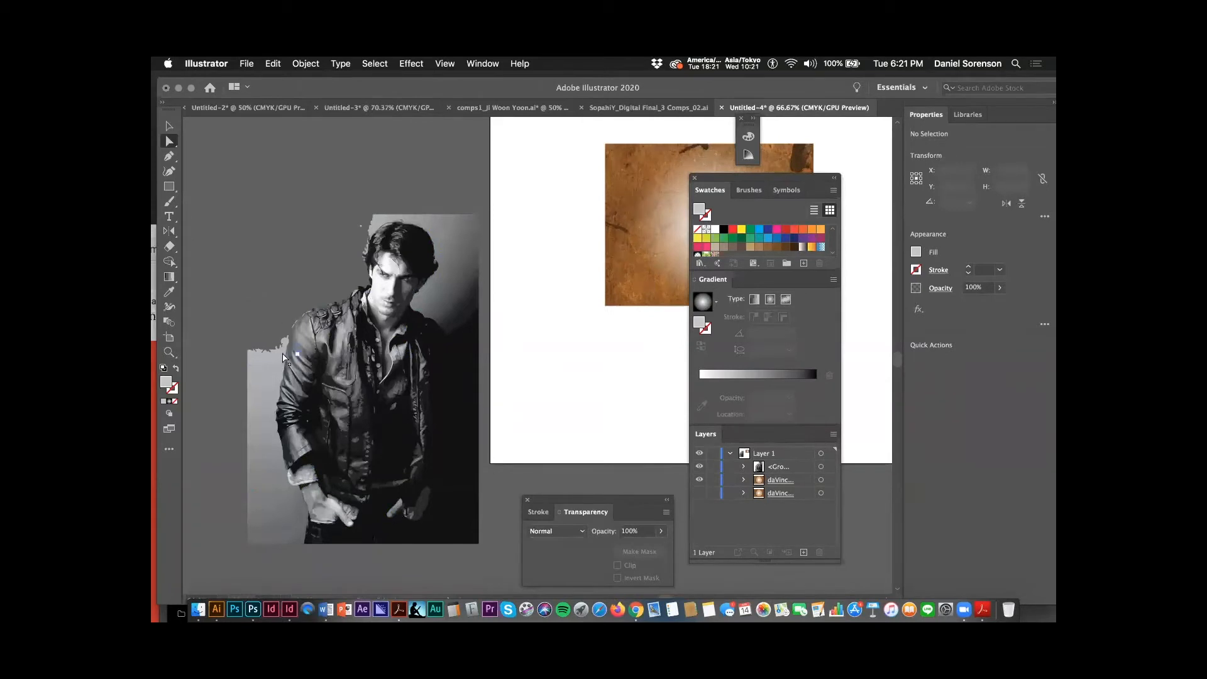
pyautogui.click(384, 223)
pyautogui.press('Delete')
pyautogui.click(365, 233)
pyautogui.press('Delete')
pyautogui.click(454, 225)
pyautogui.press('Delete')
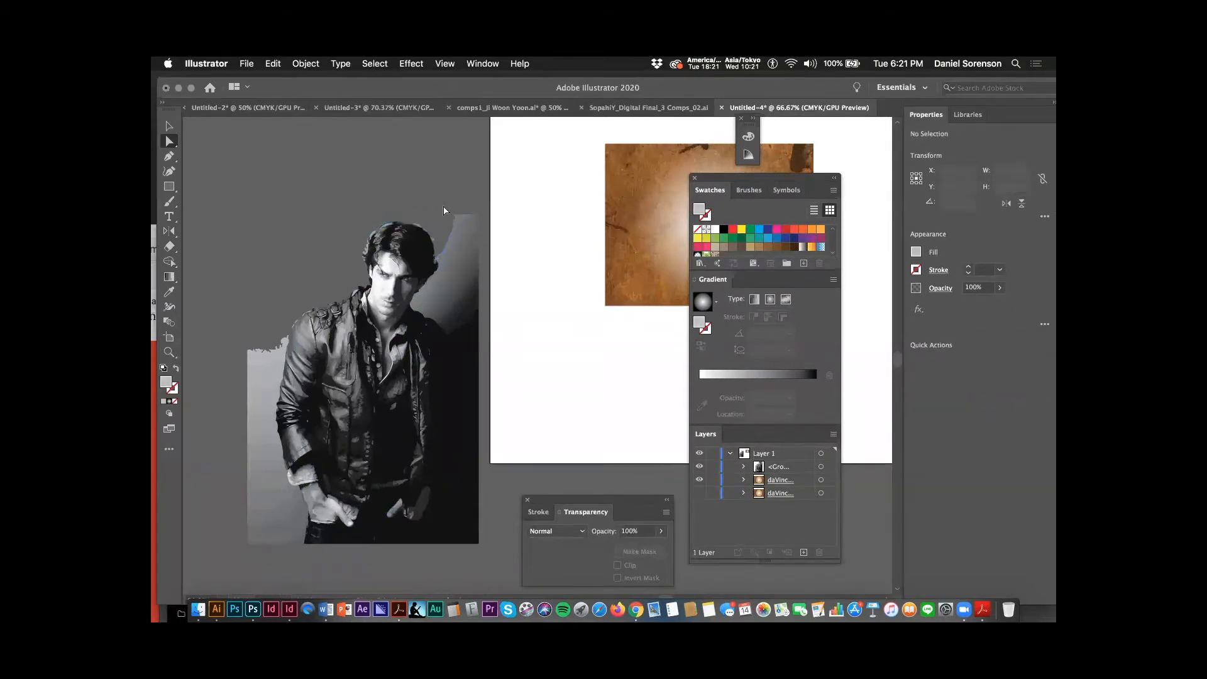
# Step: Delete the leftover grey background fragments along the left edge of the man's hair
pyautogui.scroll(2, 440, 232)
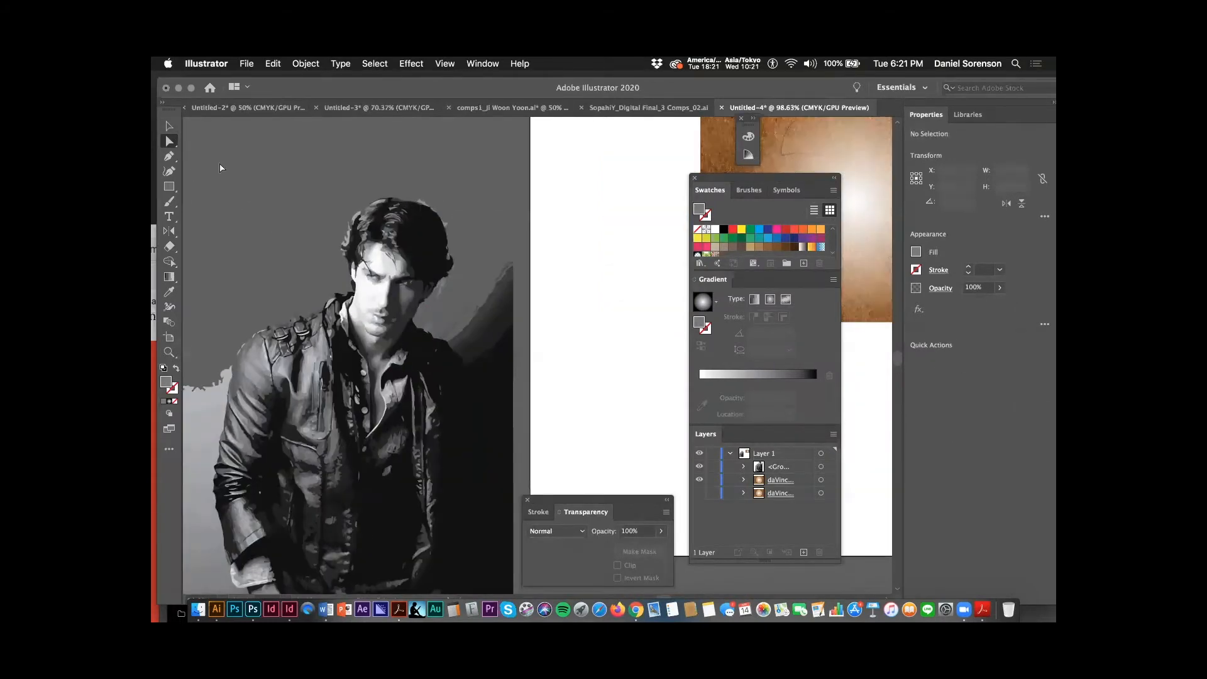
pyautogui.click(347, 242)
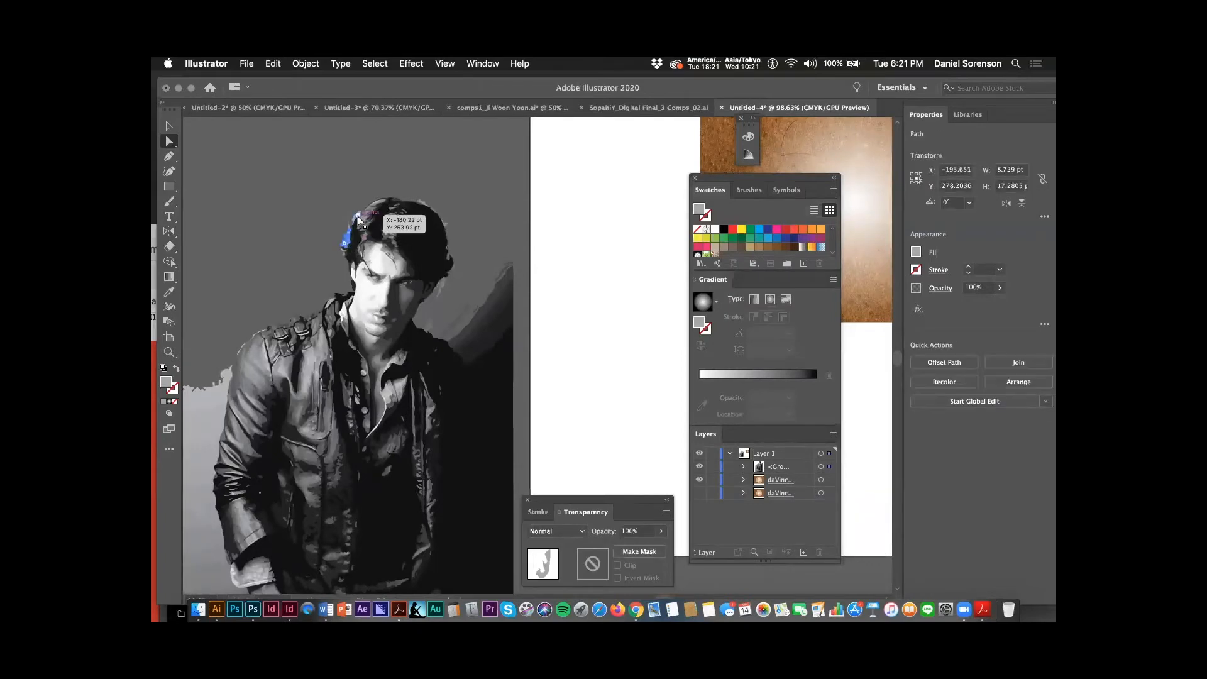
pyautogui.click(356, 215)
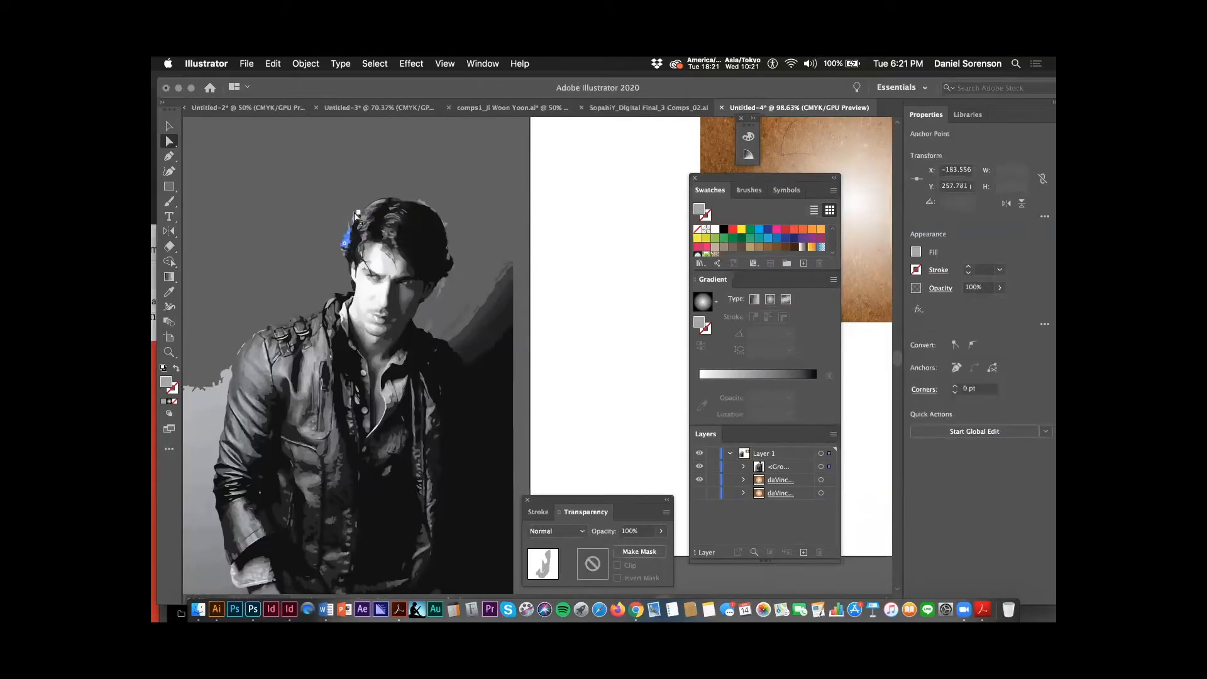
pyautogui.press('Delete')
pyautogui.press('Delete')
pyautogui.click(359, 214)
pyautogui.press('Delete')
pyautogui.press('Delete')
# Step: Cut the entire traced man group out of the document
pyautogui.click(170, 127)
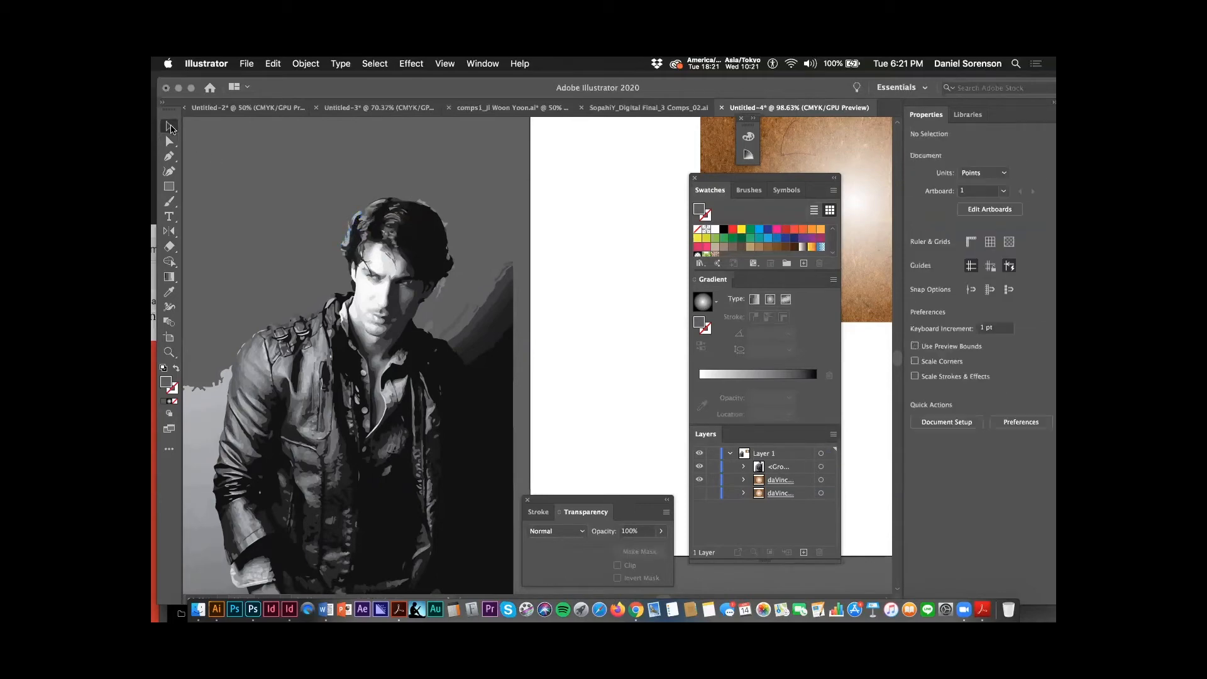
pyautogui.click(376, 331)
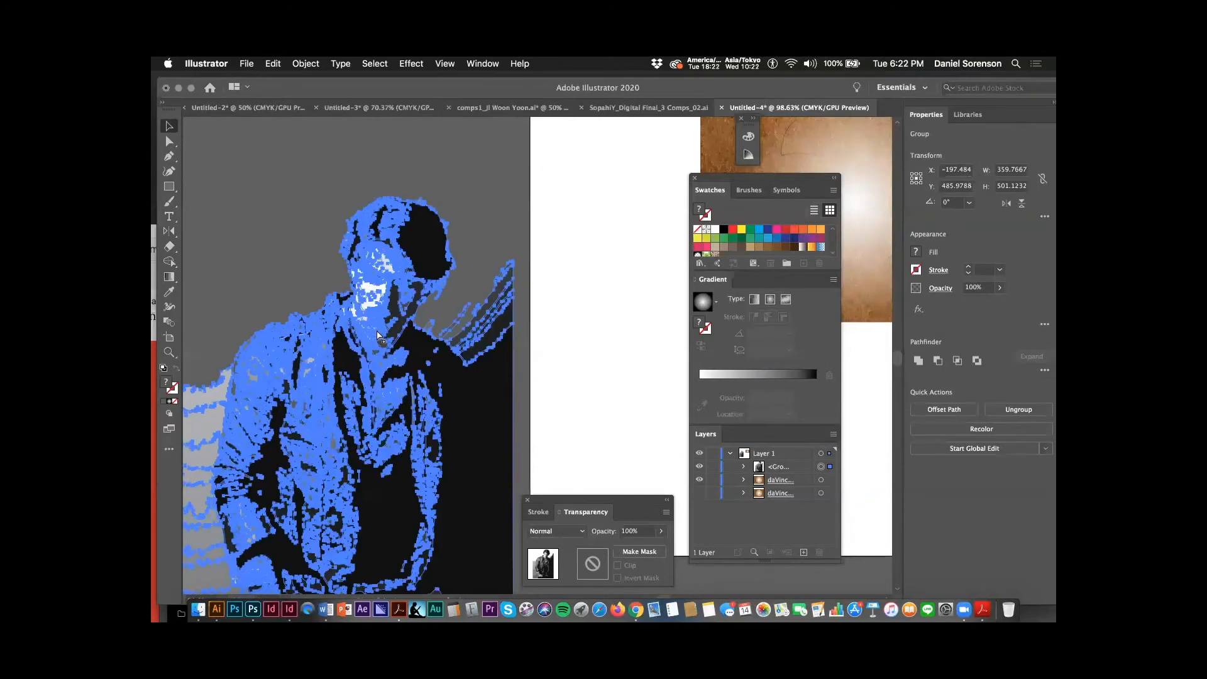
pyautogui.press('Delete')
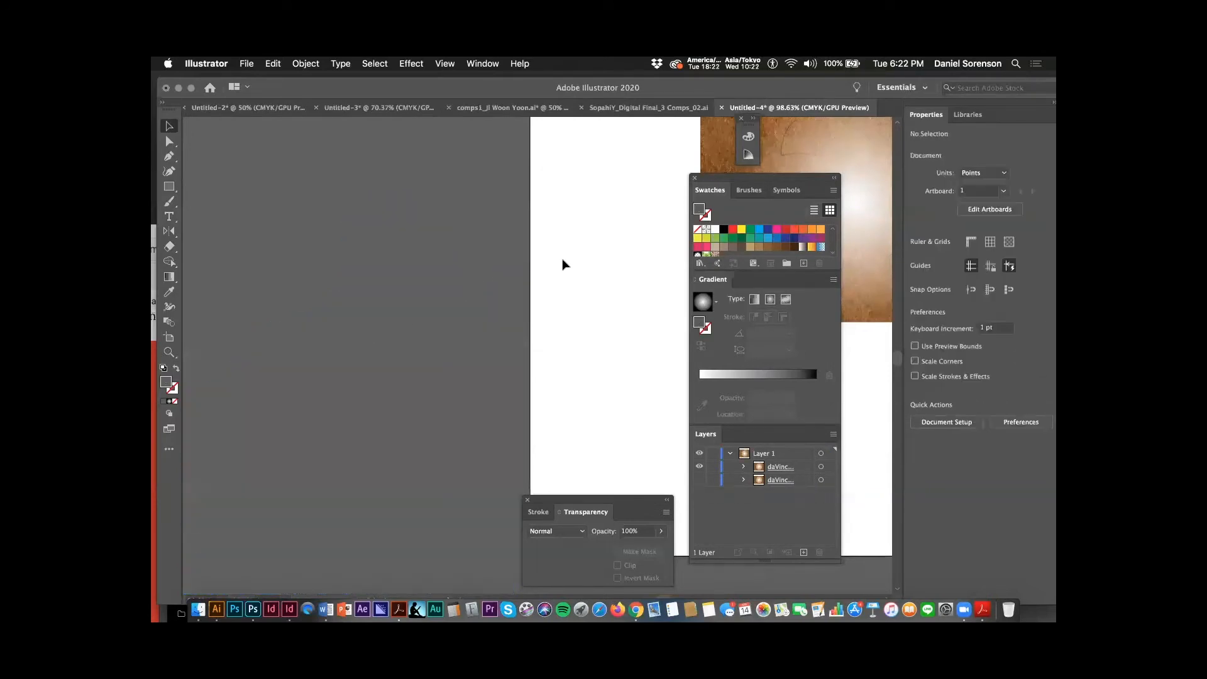
# Step: Select the masked texture image, move the Transparency settings nearer to it, and open its opacity mask for editing
pyautogui.hscroll(10, 574, 270)
pyautogui.hscroll(-3, 399, 275)
pyautogui.click(444, 288)
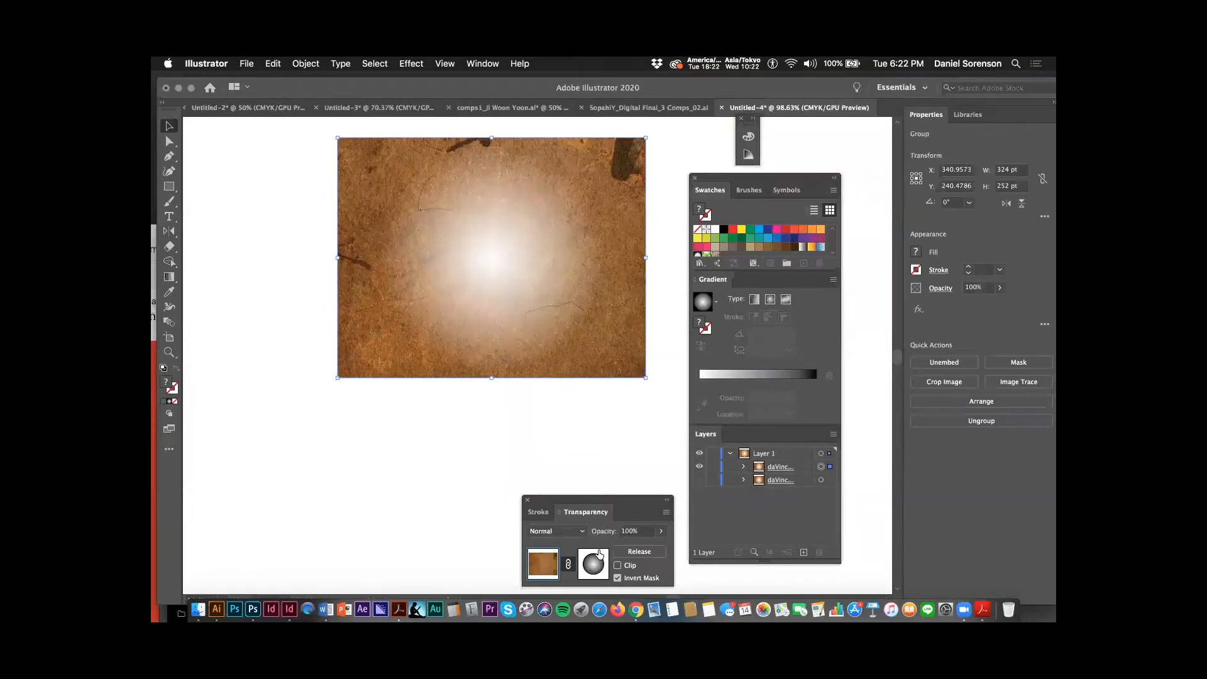
pyautogui.moveTo(584, 512); pyautogui.dragTo(476, 443)
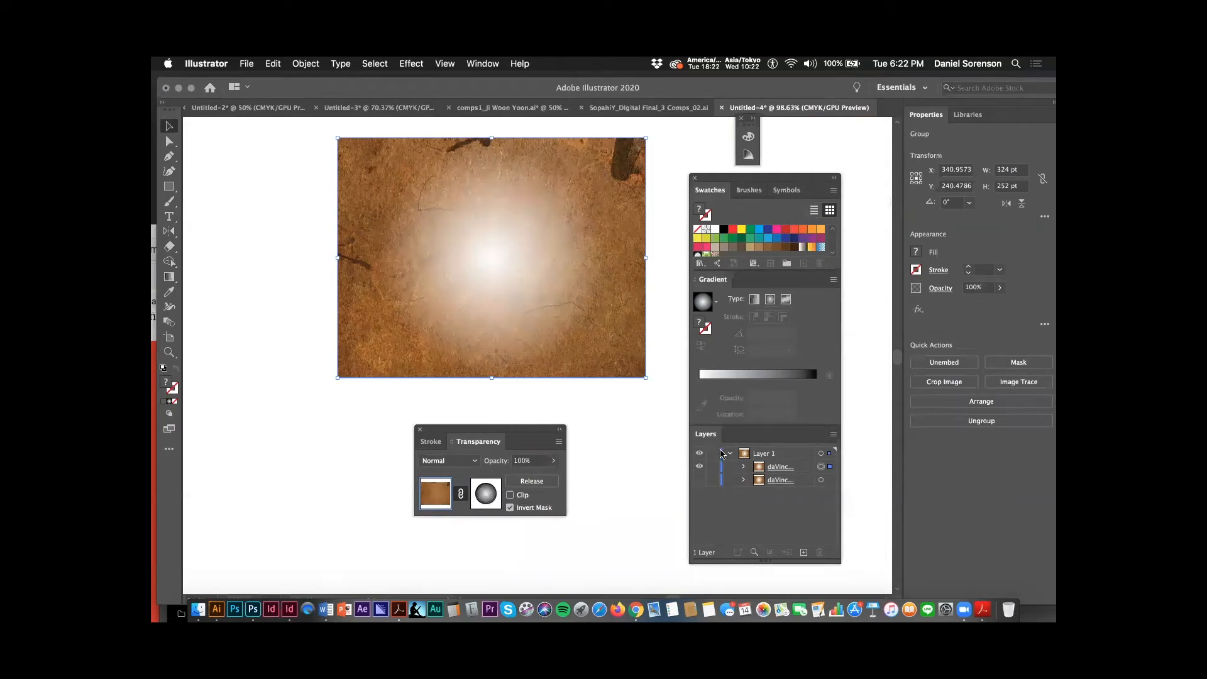
pyautogui.click(486, 495)
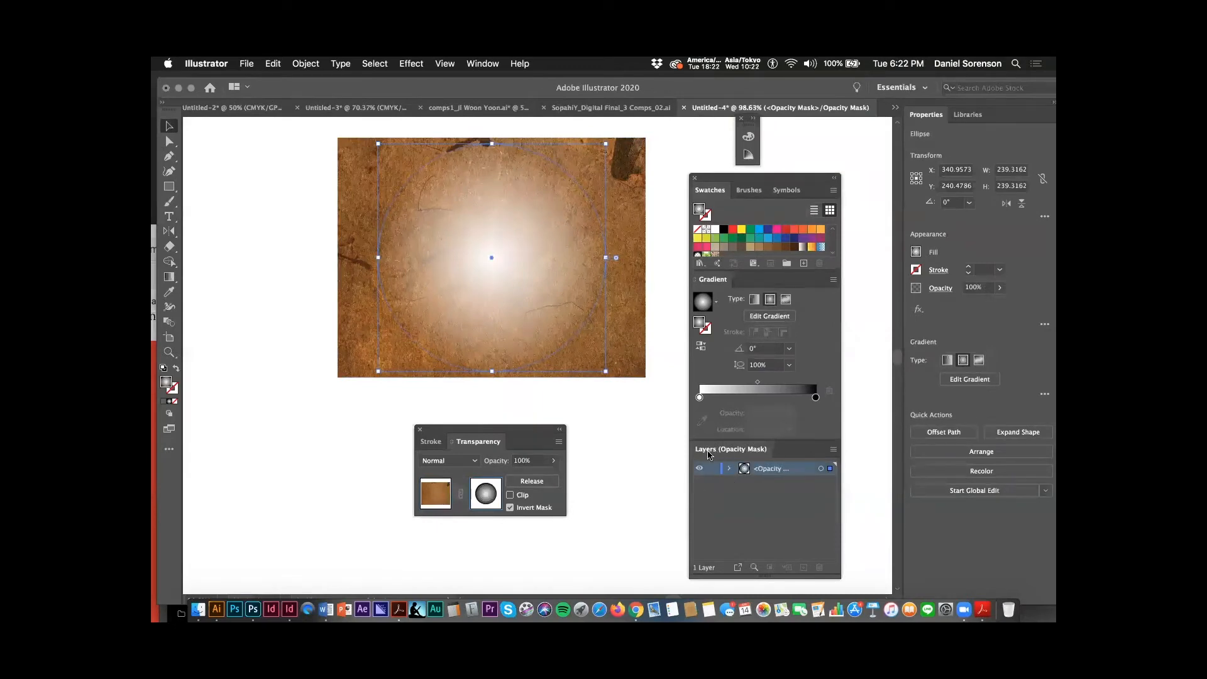
pyautogui.click(728, 469)
# Step: Paste the traced man into the opacity mask and position his head and shoulders over the right half of the texture
pyautogui.press('super+v')
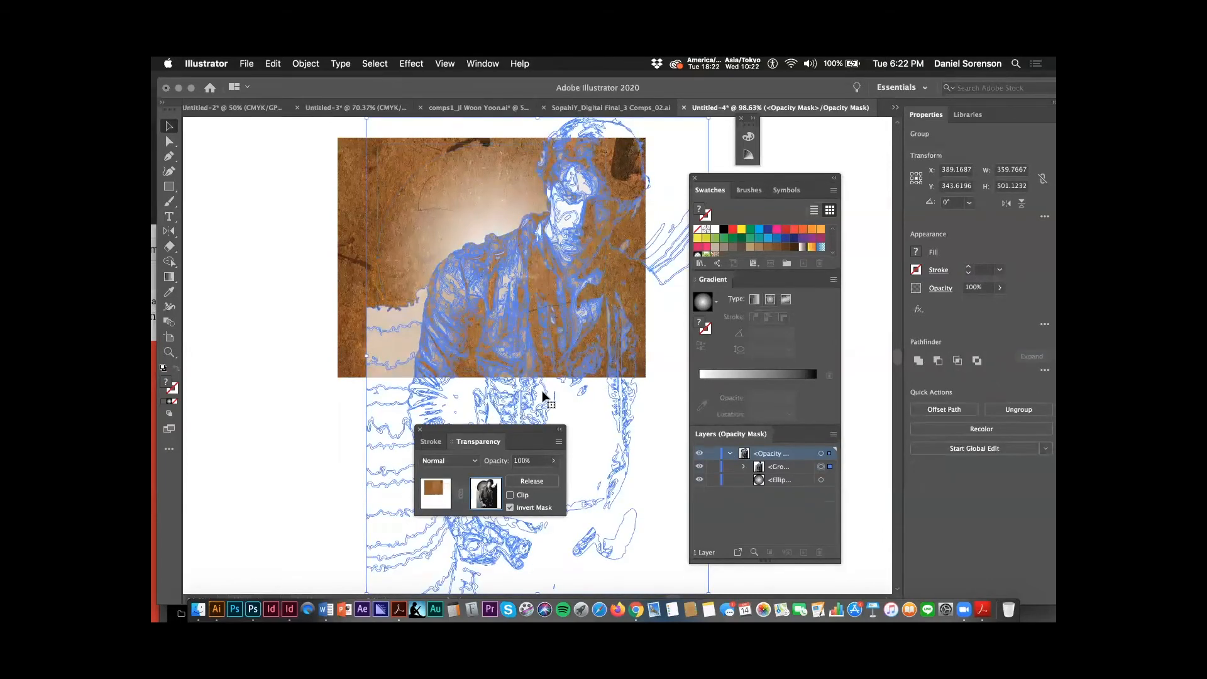
pyautogui.moveTo(542, 384); pyautogui.dragTo(519, 397)
pyautogui.click(193, 502)
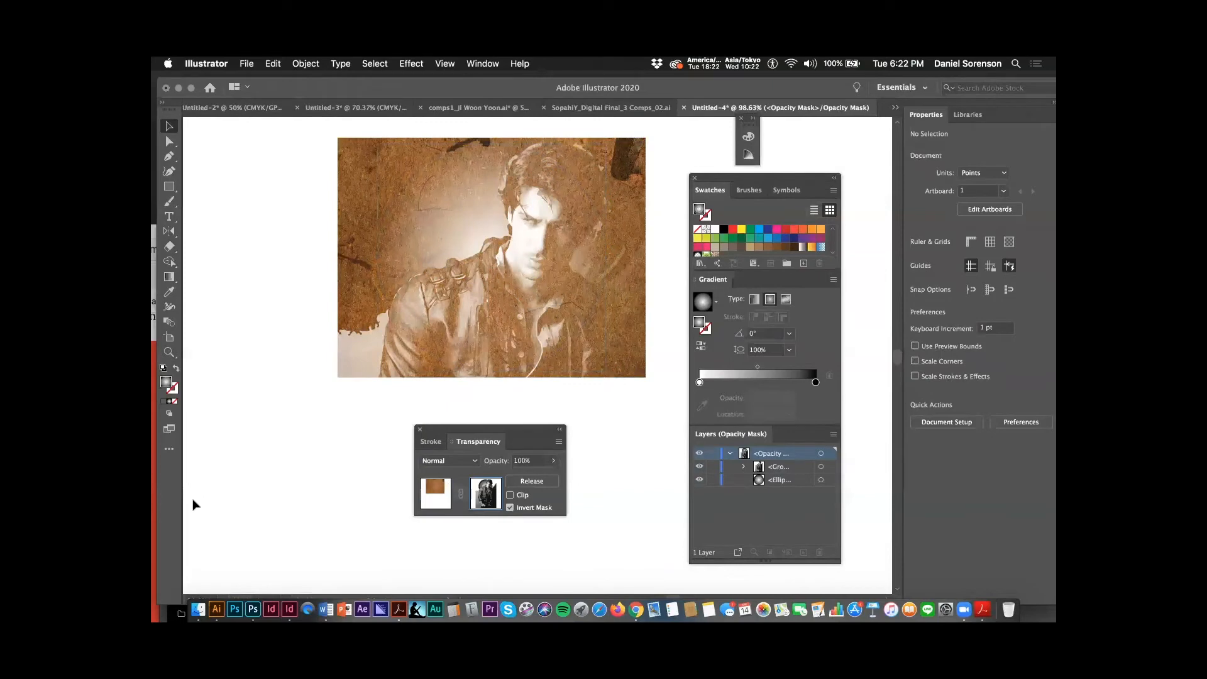
pyautogui.moveTo(488, 342); pyautogui.dragTo(493, 356)
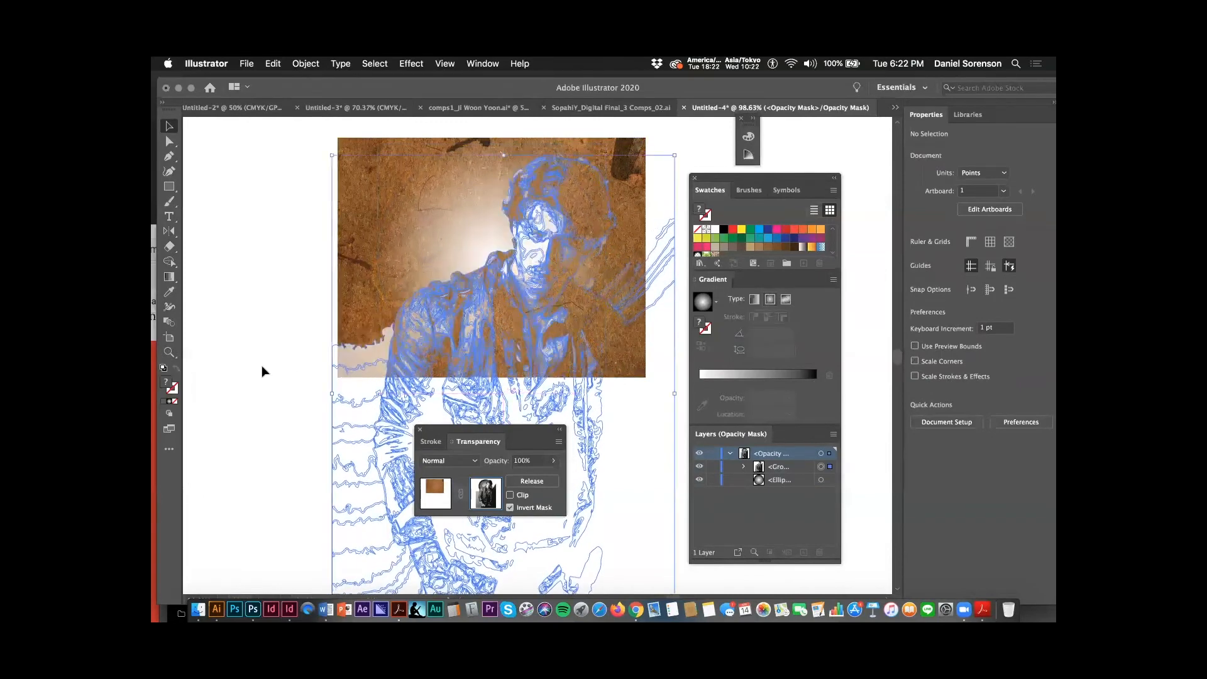
pyautogui.click(233, 379)
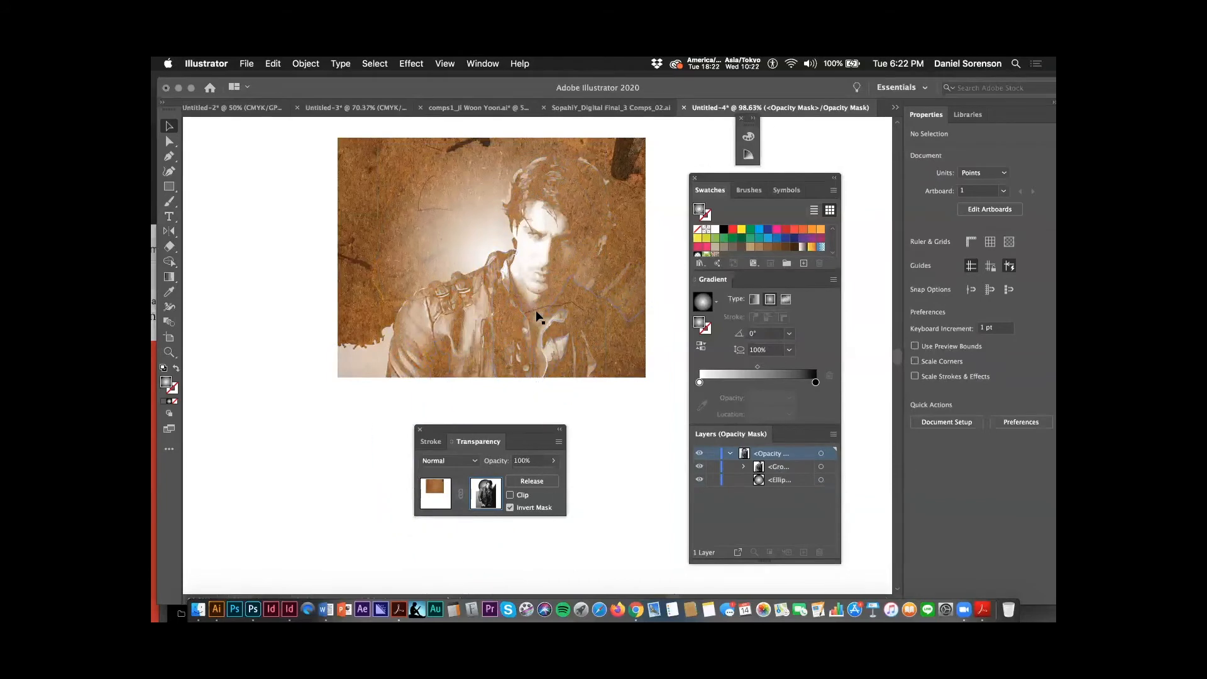
# Step: Place RayGun-masked.psd across the texture inside the opacity mask and stack the traced man above it
pyautogui.click(247, 64)
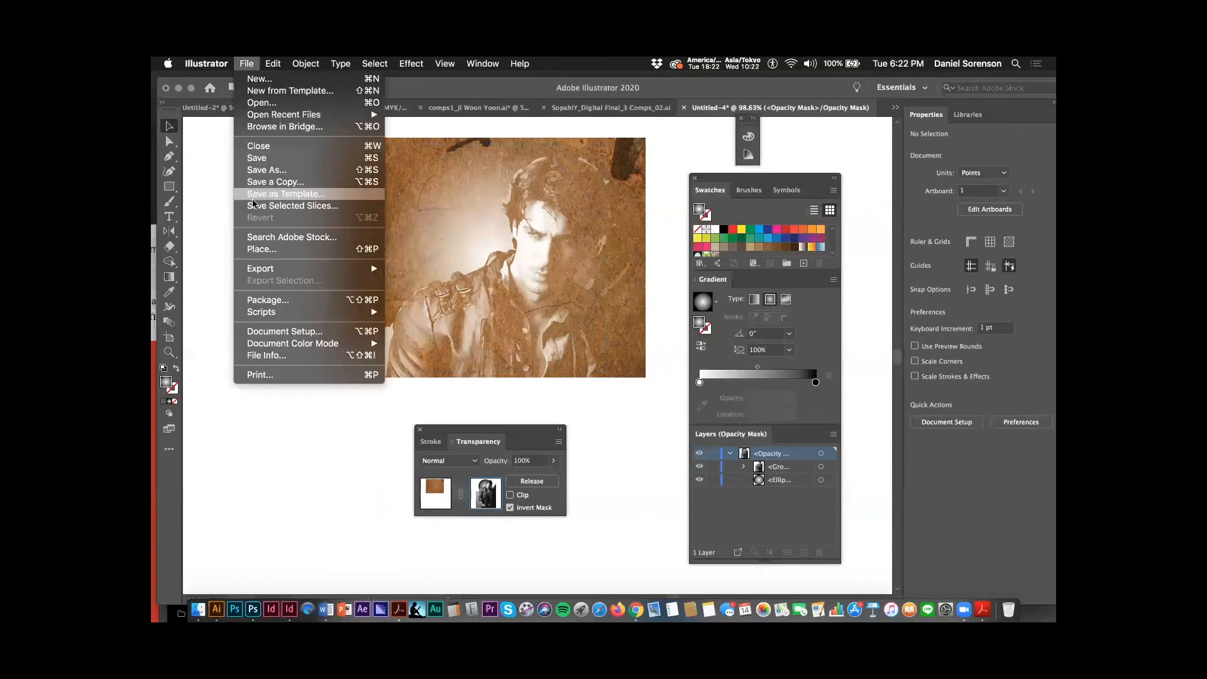
pyautogui.click(256, 251)
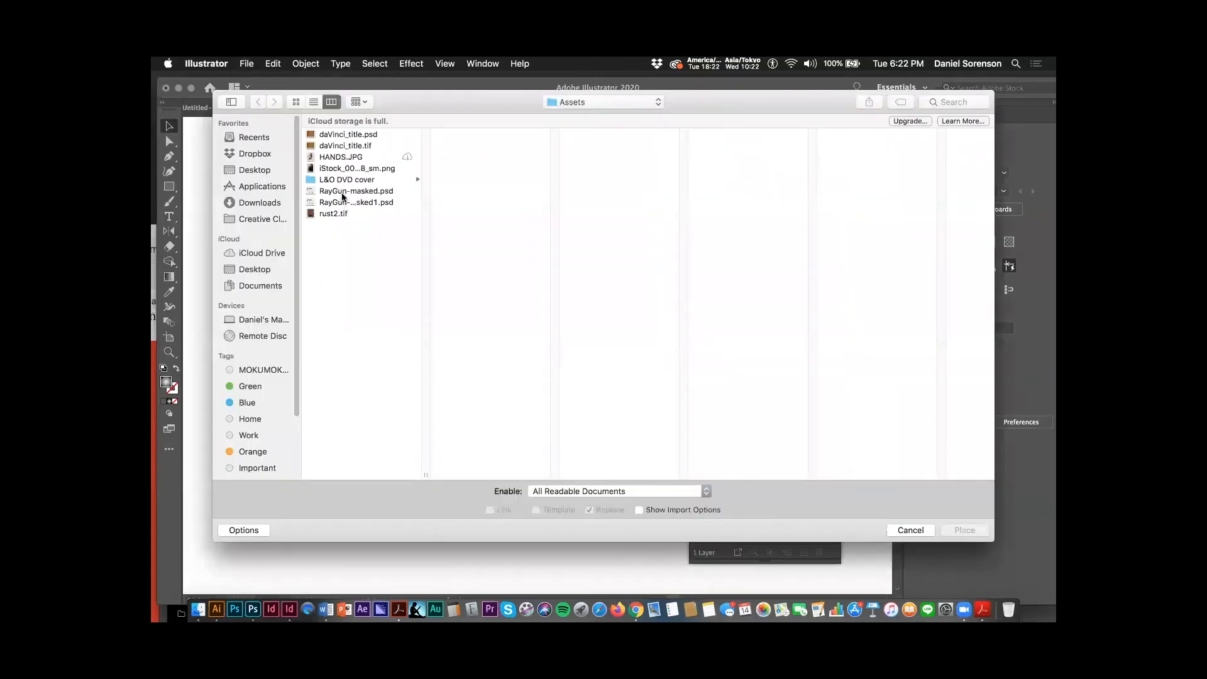
pyautogui.click(359, 192)
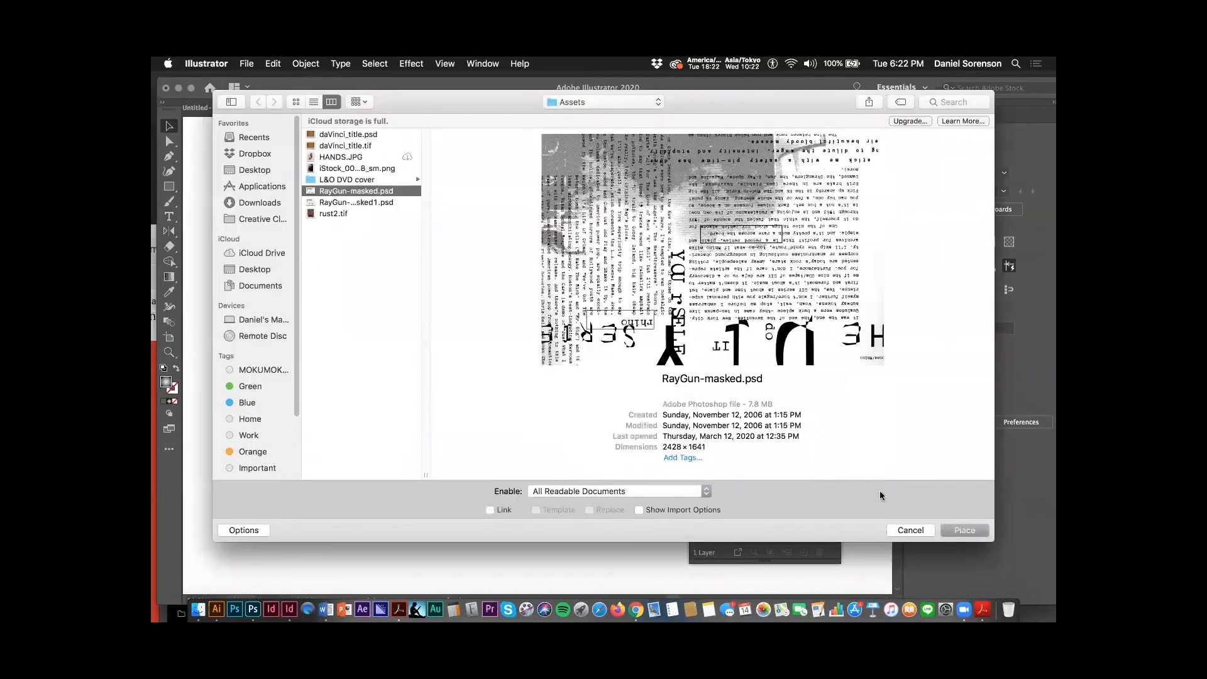
pyautogui.click(968, 528)
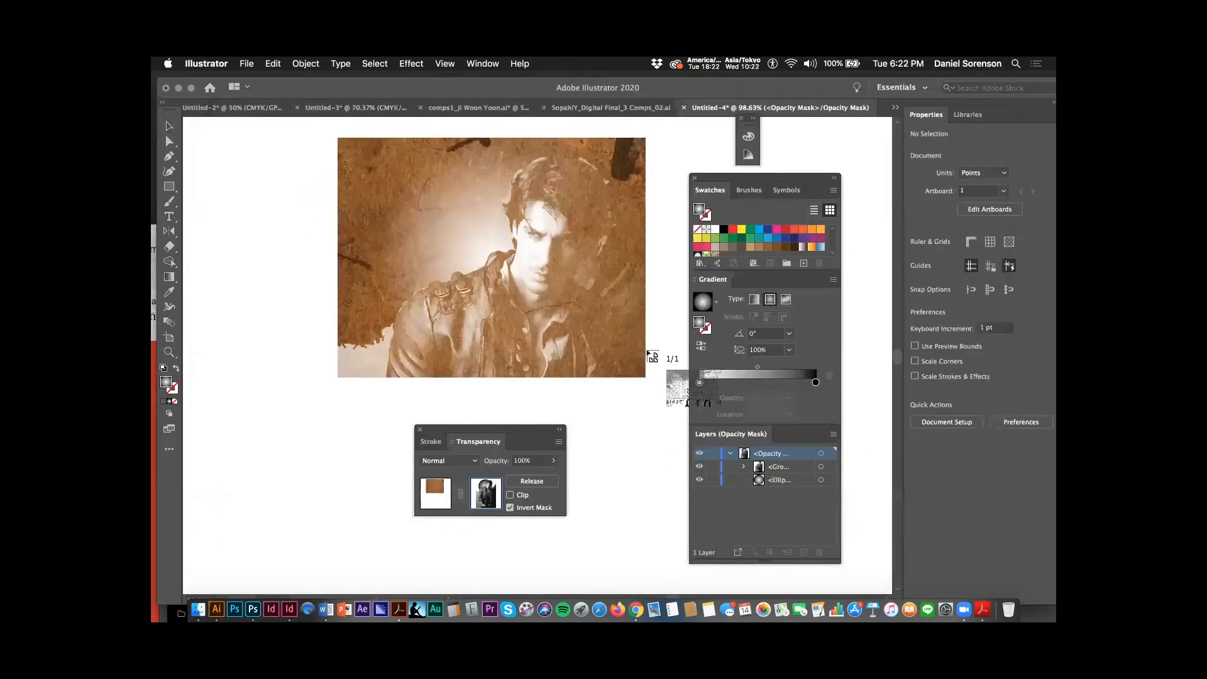
pyautogui.click(323, 178)
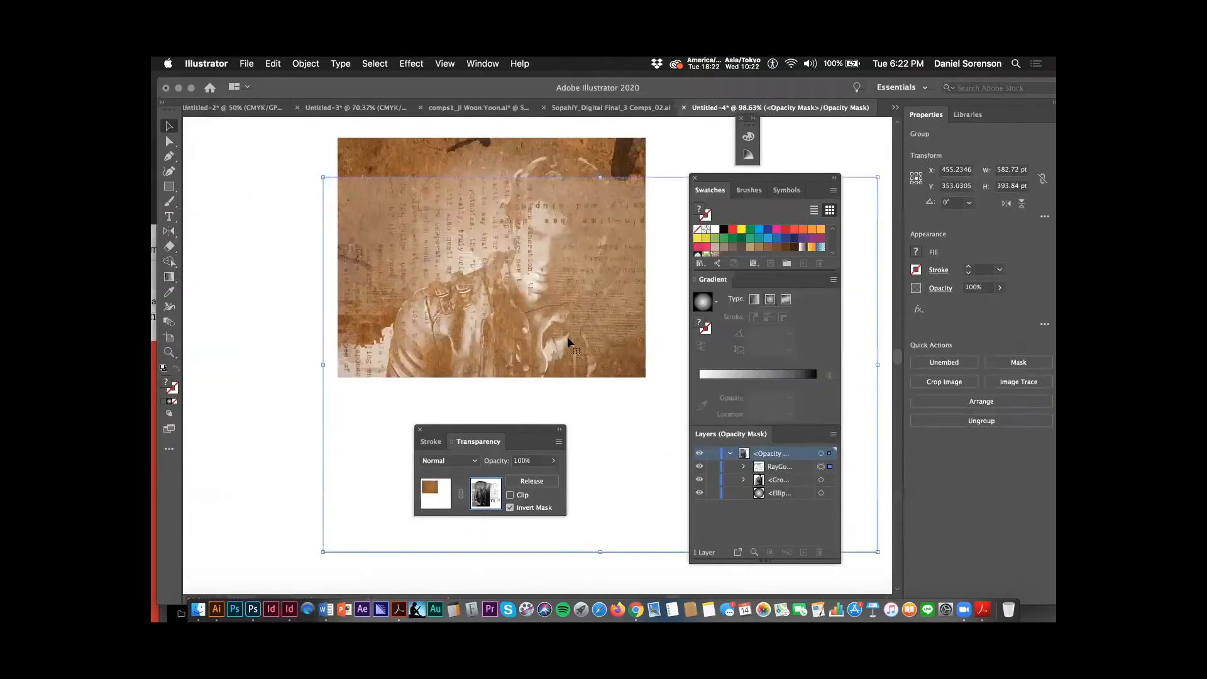
pyautogui.moveTo(554, 355); pyautogui.dragTo(480, 323)
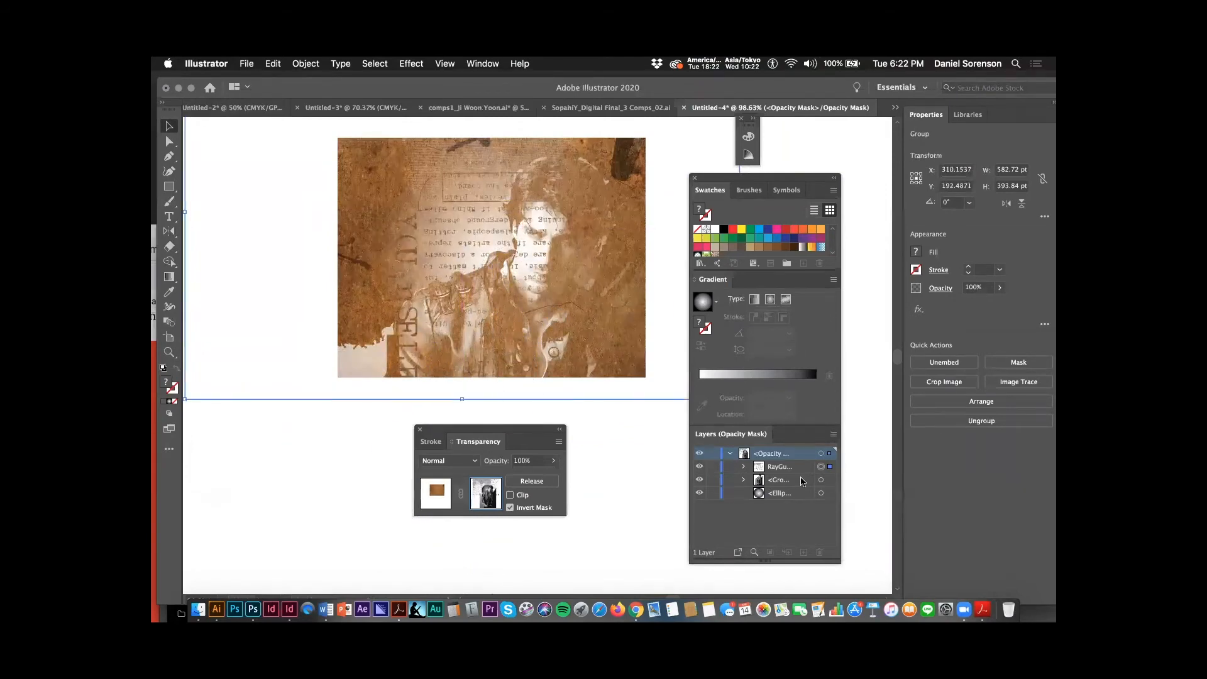
pyautogui.moveTo(791, 487); pyautogui.dragTo(786, 462)
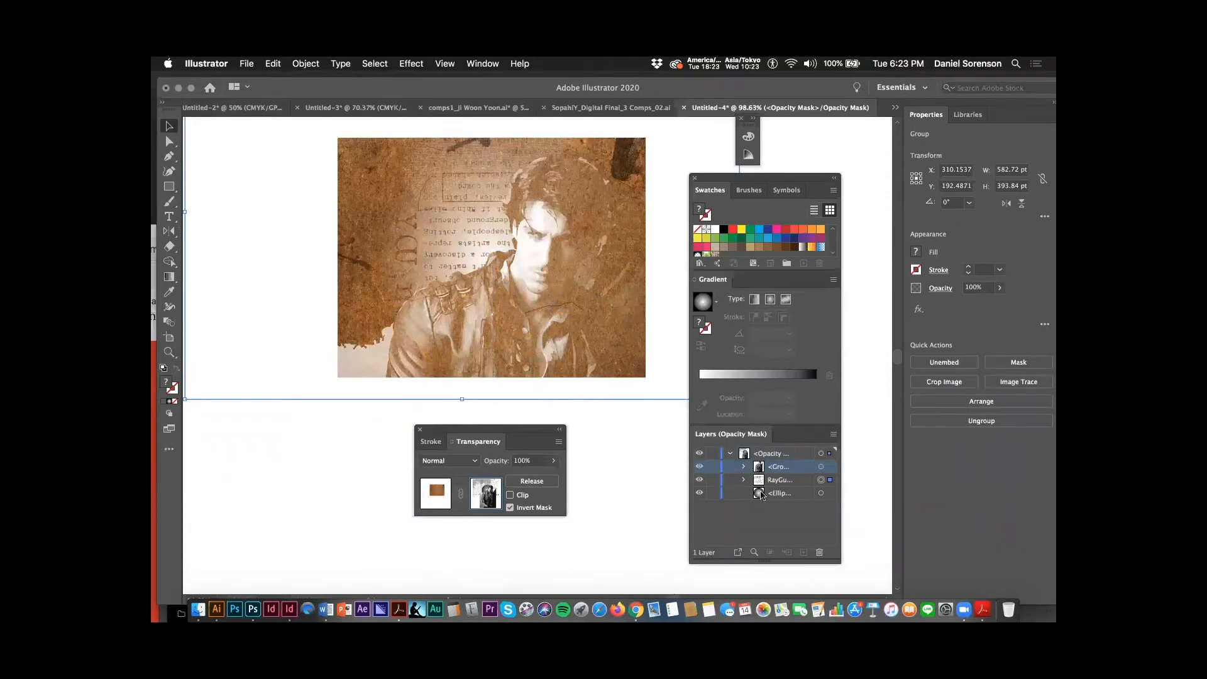
# Step: Draw a narrow vertical rectangle about 32 by 237 pt over the texture's left part in the mask and fill it white
pyautogui.click(774, 494)
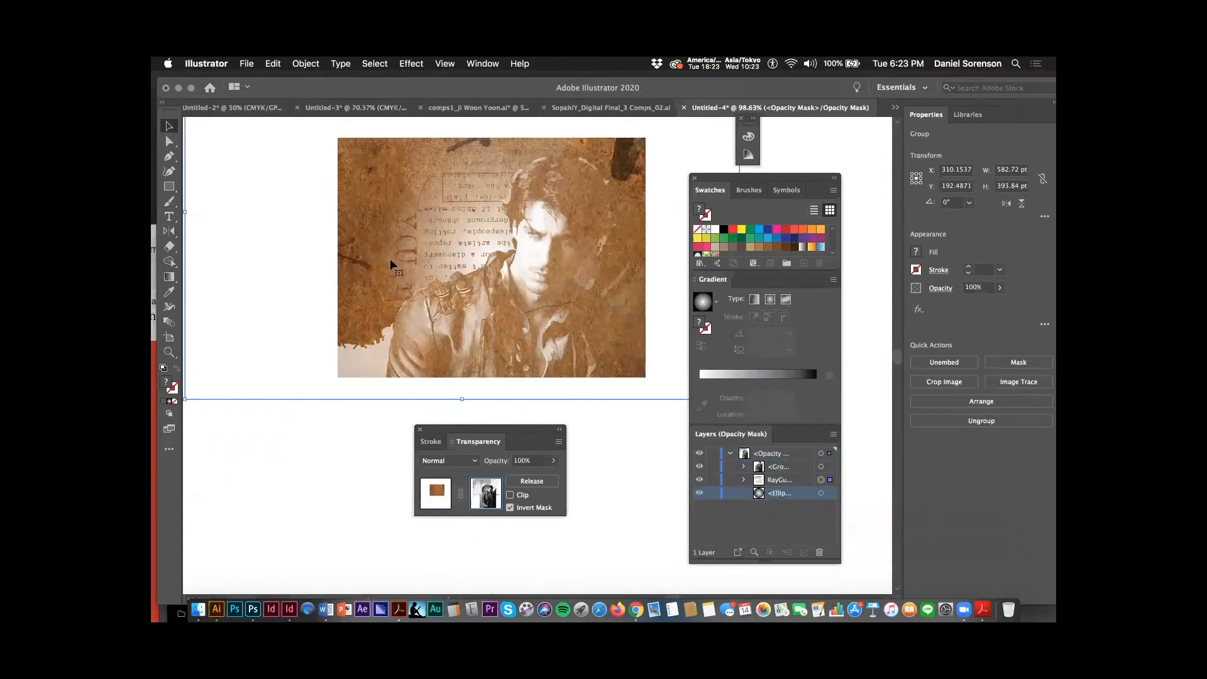
pyautogui.click(169, 187)
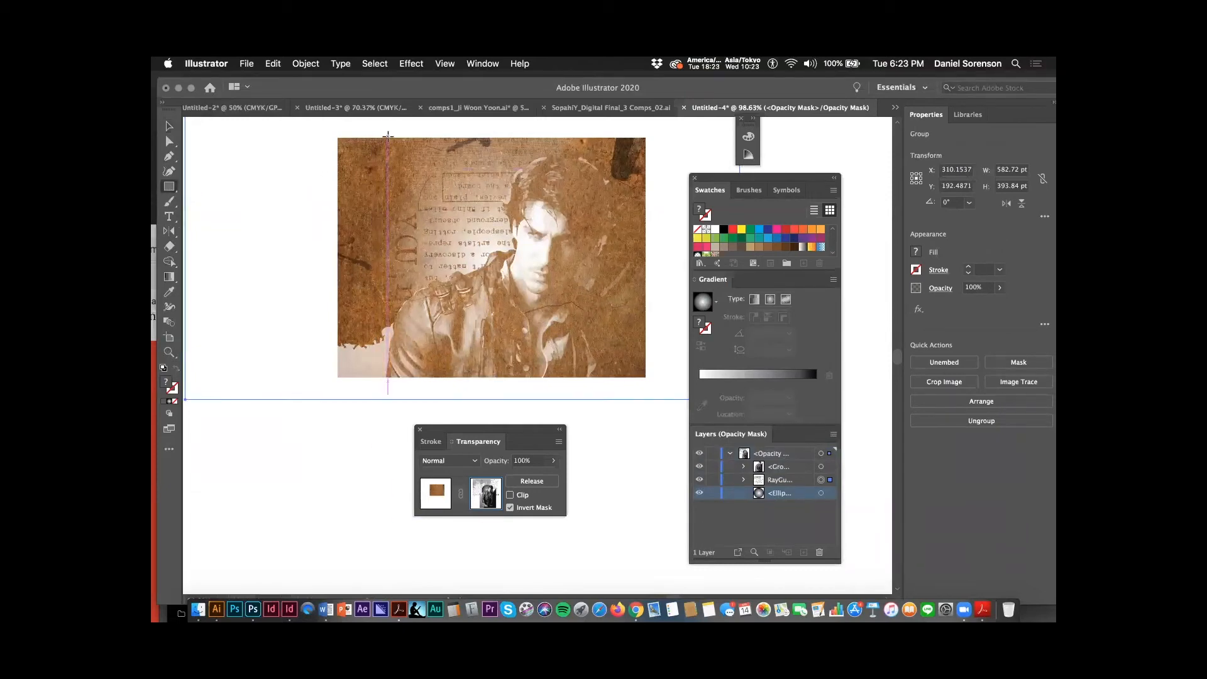
pyautogui.moveTo(388, 134)
pyautogui.mouseDown()
pyautogui.moveTo(409, 357)
pyautogui.moveTo(420, 363)
pyautogui.mouseUp()
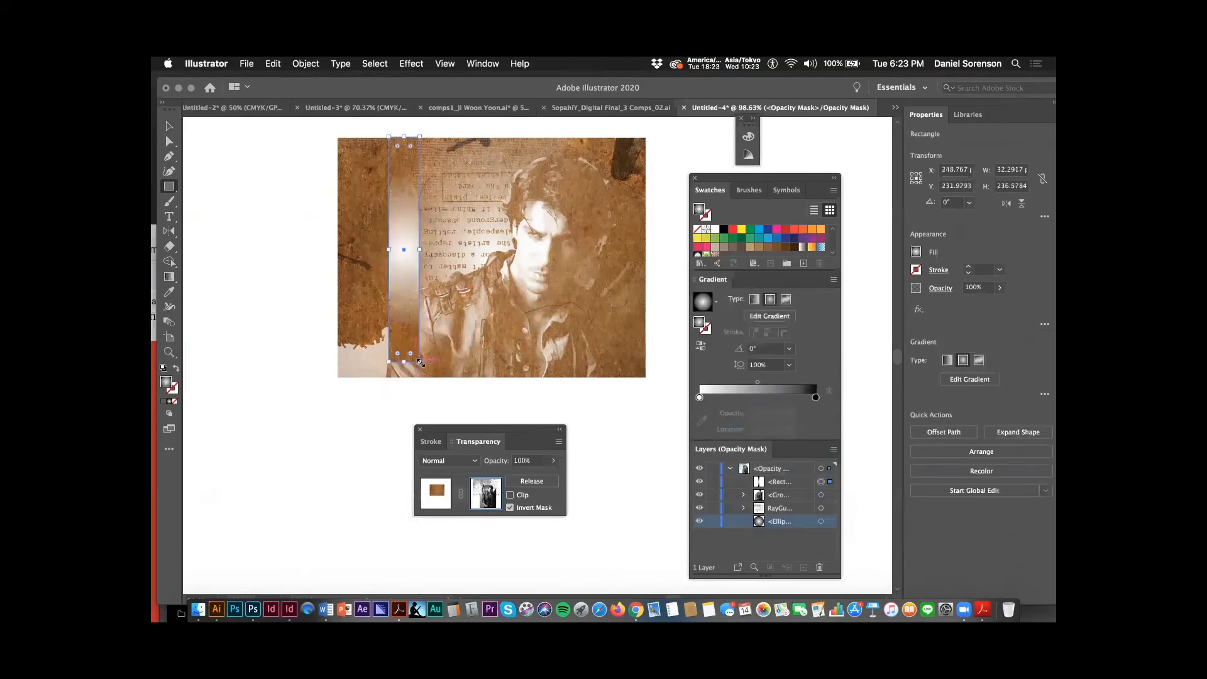
pyautogui.click(715, 228)
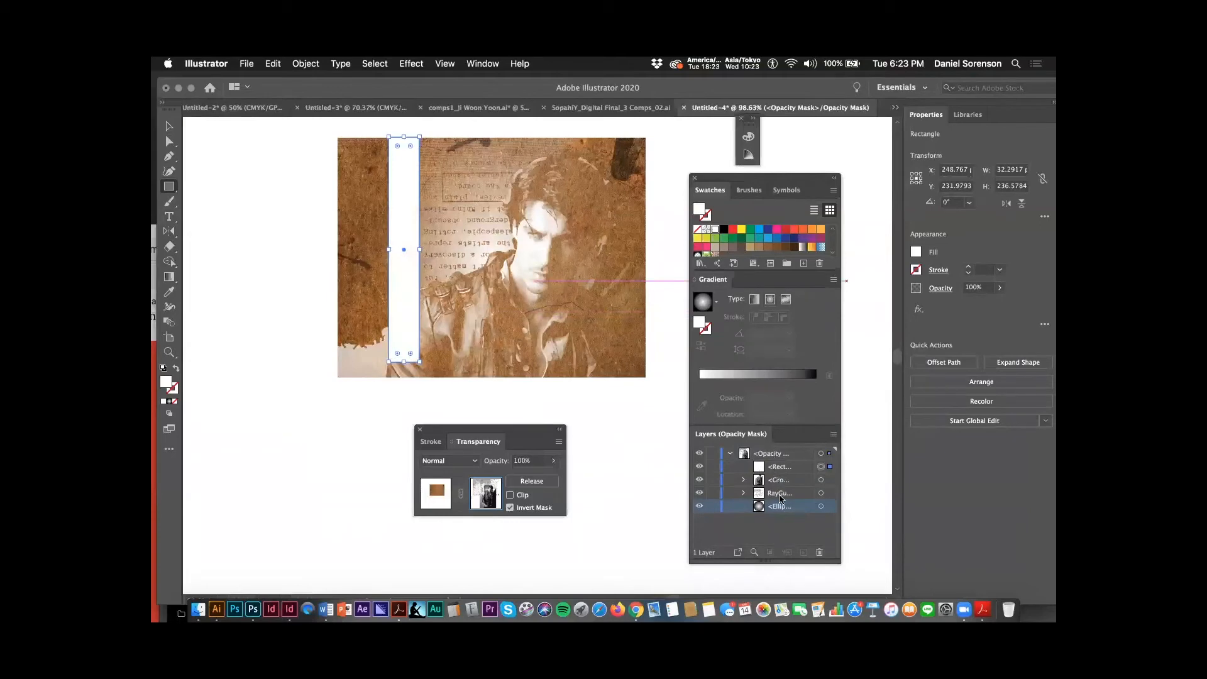
# Step: Stack the white rectangle beneath the RayGun text image in the opacity mask, and leave nothing selected
pyautogui.moveTo(779, 467); pyautogui.dragTo(775, 501)
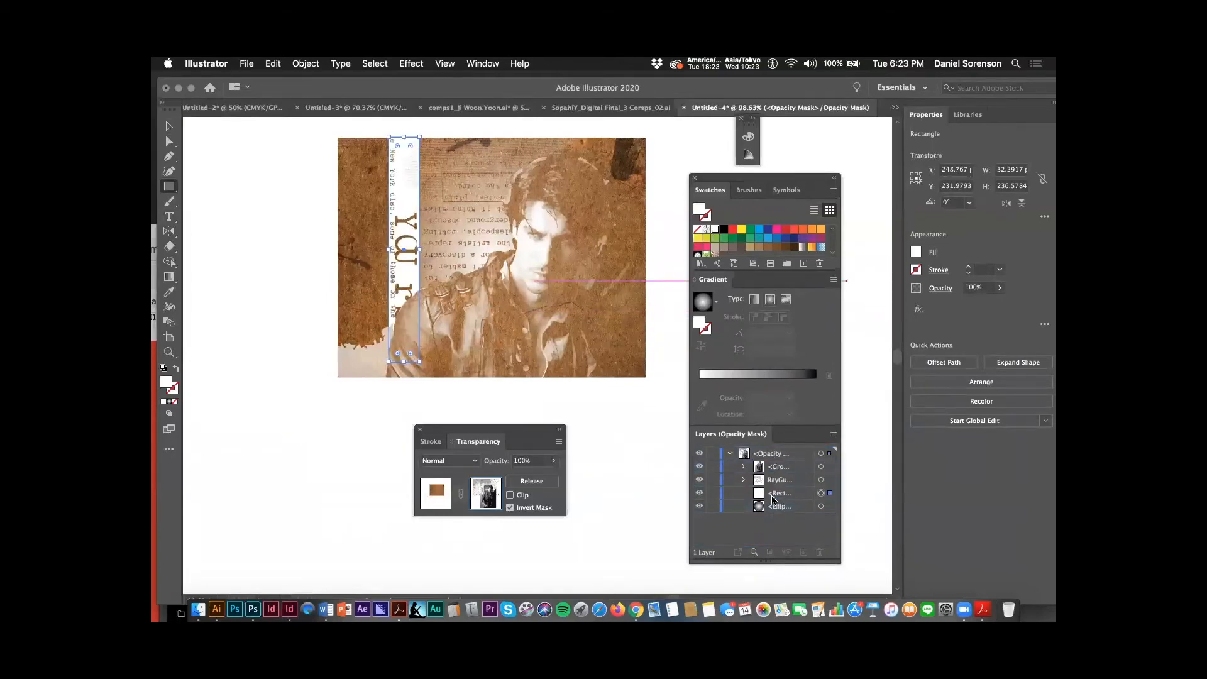
pyautogui.click(169, 126)
pyautogui.click(237, 506)
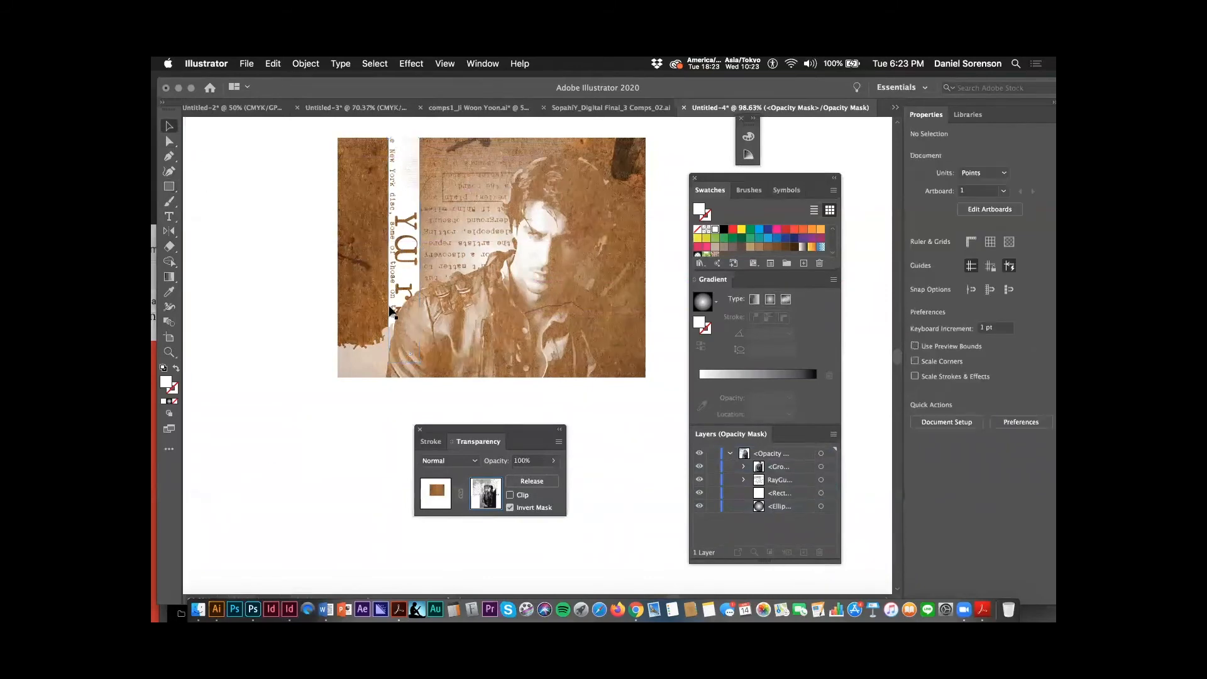
# Step: Select the white rectangle in the opacity mask and lower its opacity to 72%
pyautogui.click(413, 277)
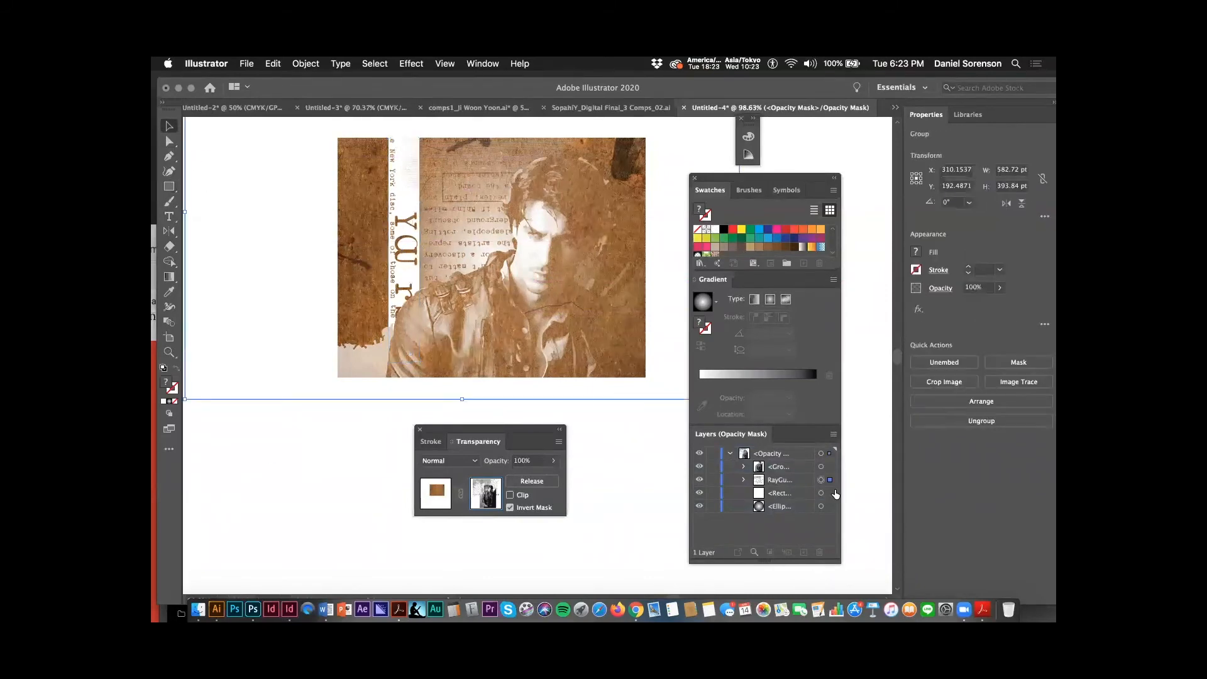
pyautogui.click(830, 494)
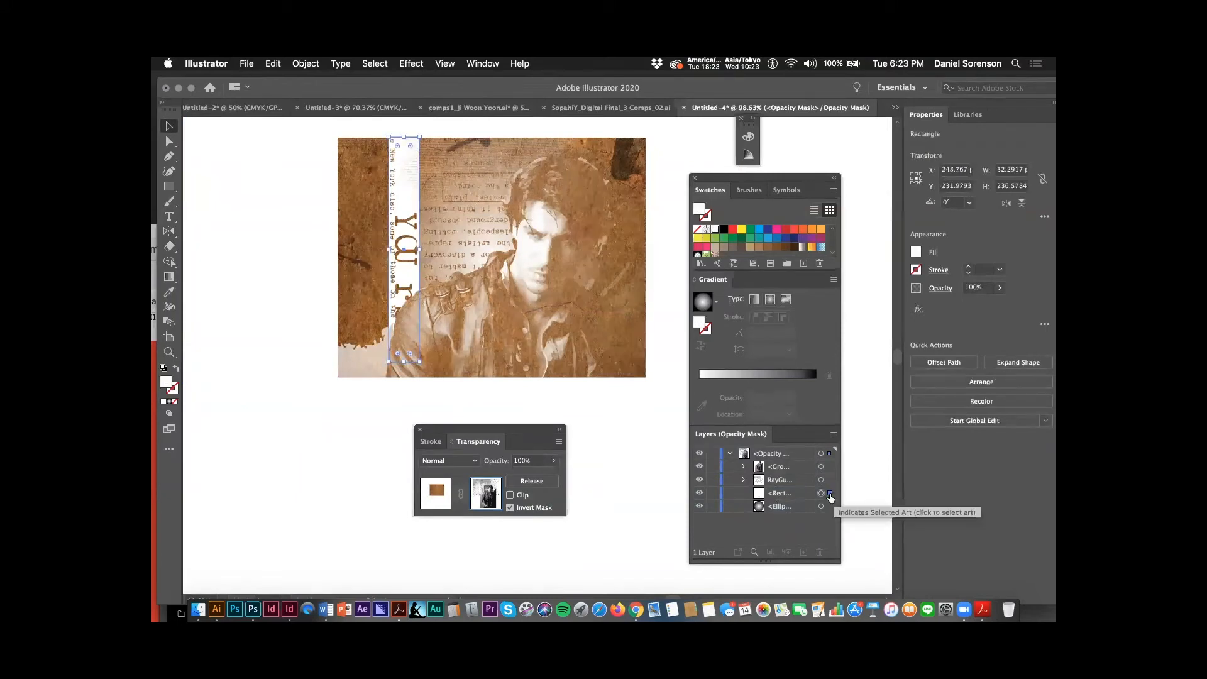
pyautogui.click(999, 287)
pyautogui.moveTo(995, 304)
pyautogui.mouseDown()
pyautogui.moveTo(970, 306)
pyautogui.moveTo(985, 306)
pyautogui.mouseUp()
pyautogui.click(870, 386)
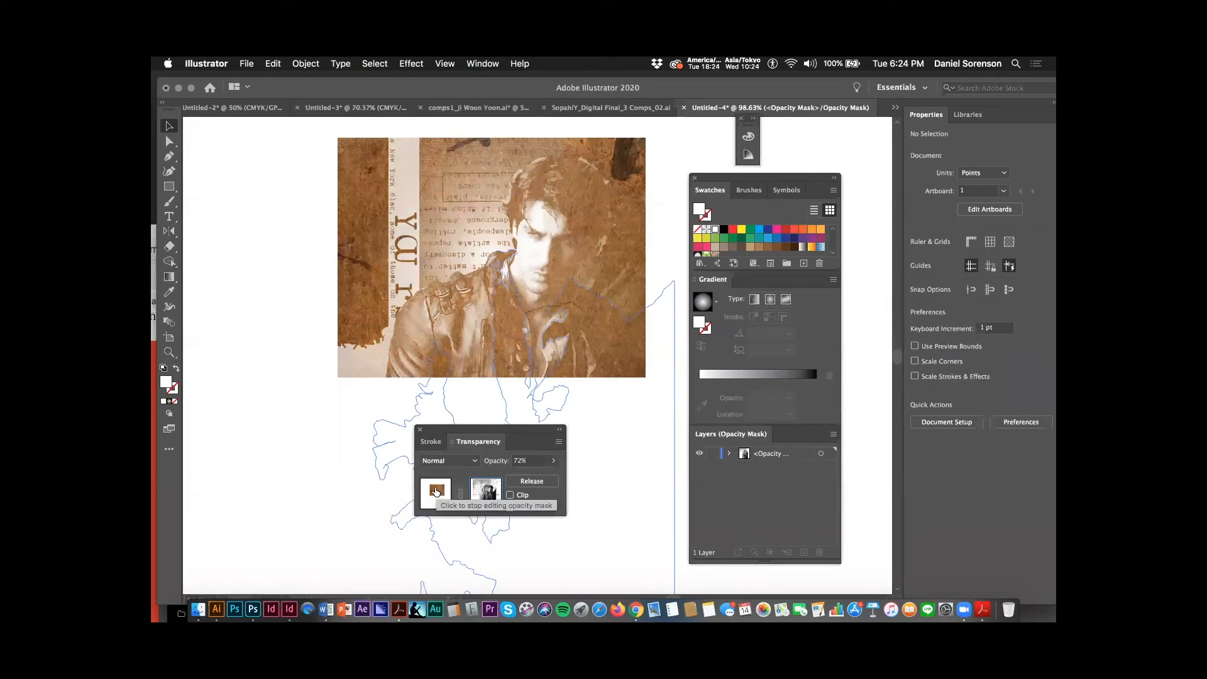
# Step: Stop editing the opacity mask, deselect the artwork, and move the Transparency settings above the texture image
pyautogui.click(436, 492)
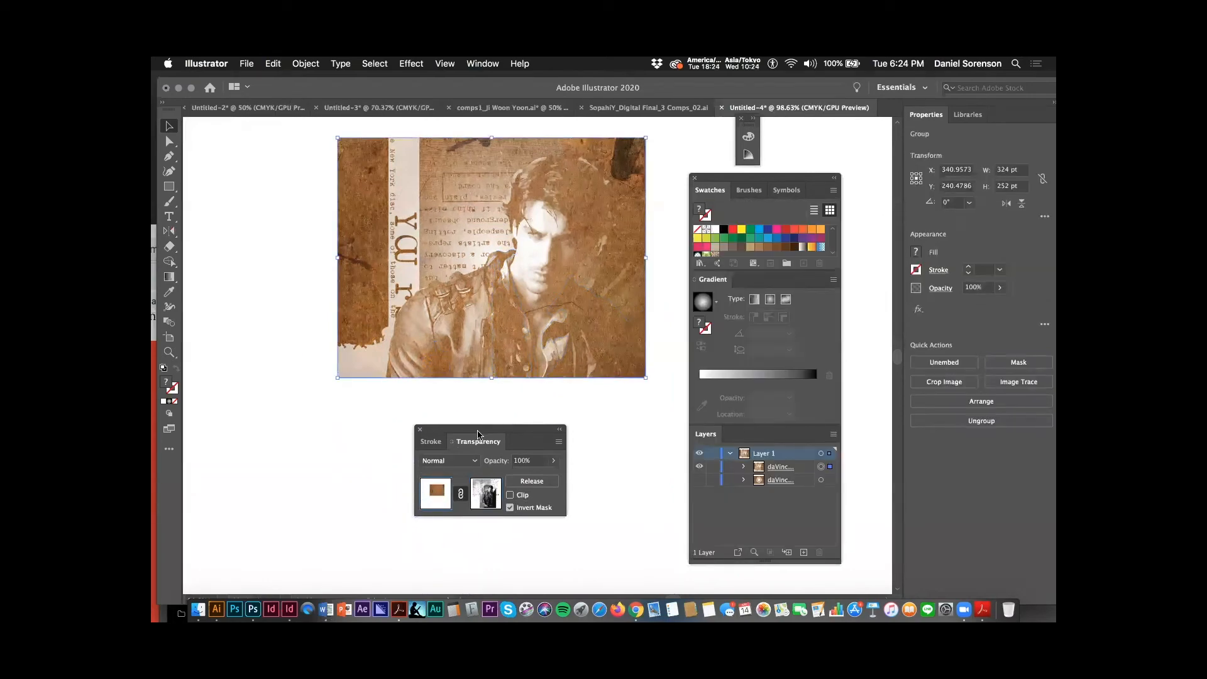
pyautogui.press('super+minus')
pyautogui.press('super+shift+a')
pyautogui.moveTo(478, 434); pyautogui.dragTo(340, 157)
# Step: Draw a circle about 233 pt in diameter over the middle of the masked texture image
pyautogui.click(169, 186)
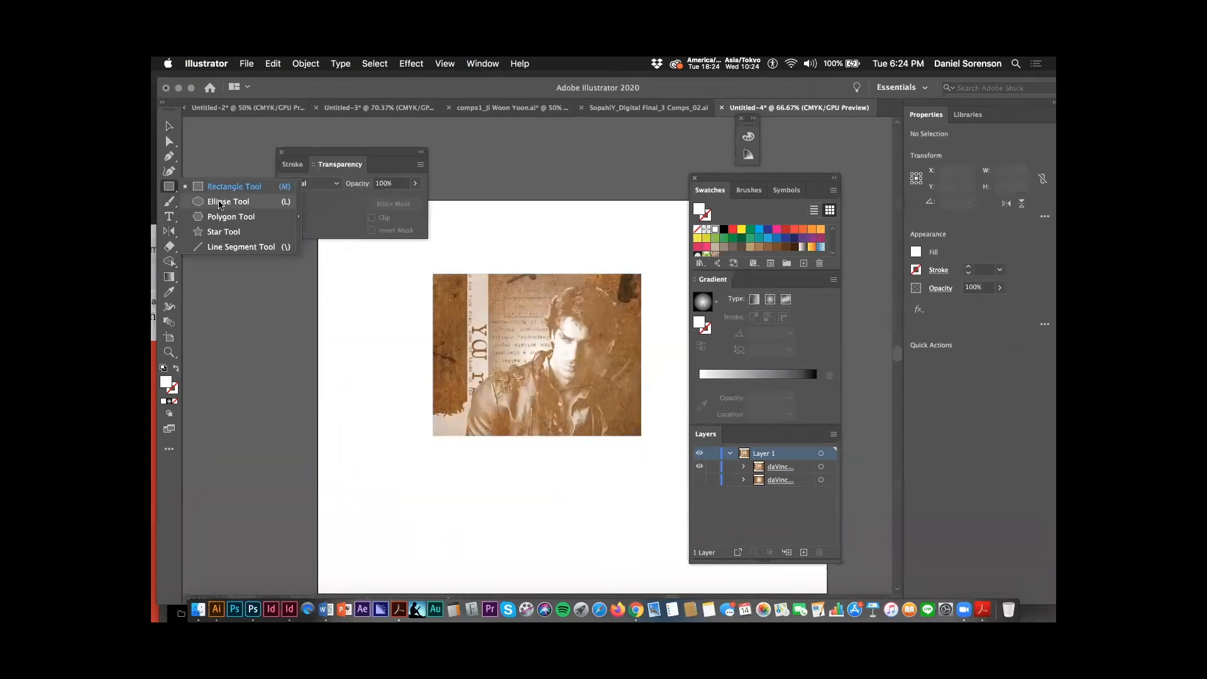
pyautogui.click(220, 202)
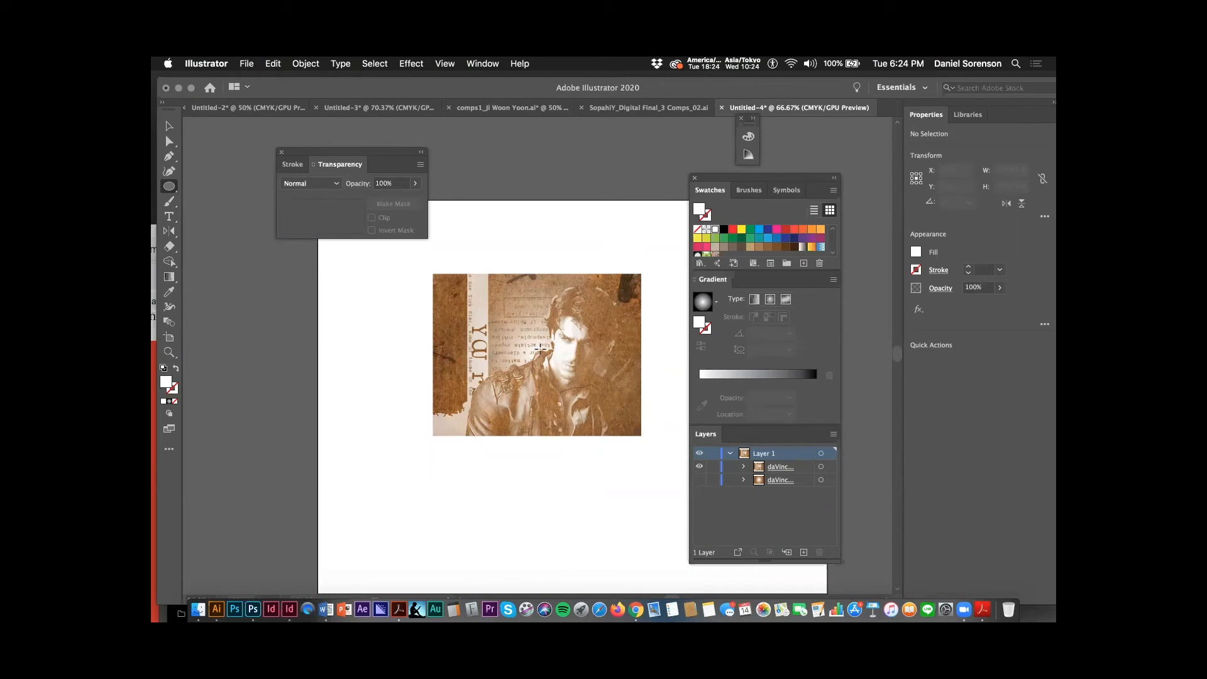
pyautogui.moveTo(542, 348); pyautogui.dragTo(616, 423)
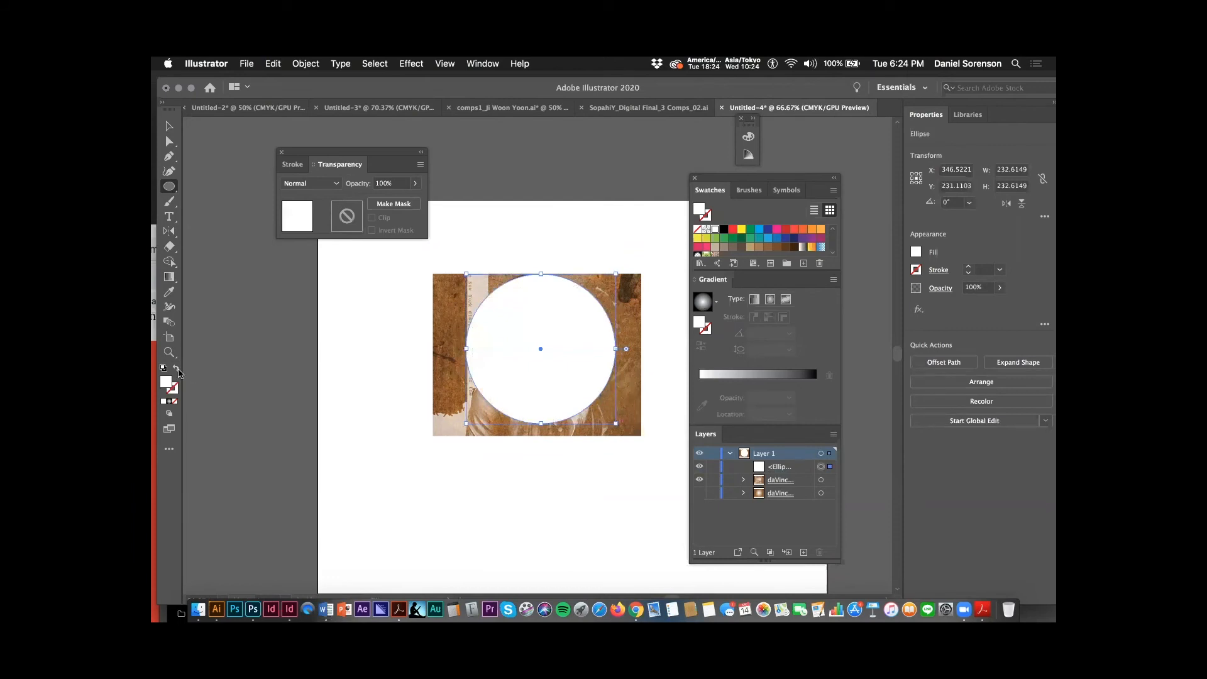
# Step: Remove the circle's fill and give it a pale peach stroke of about C 1.65, M 12.51, Y 21.87, K 0
pyautogui.click(178, 372)
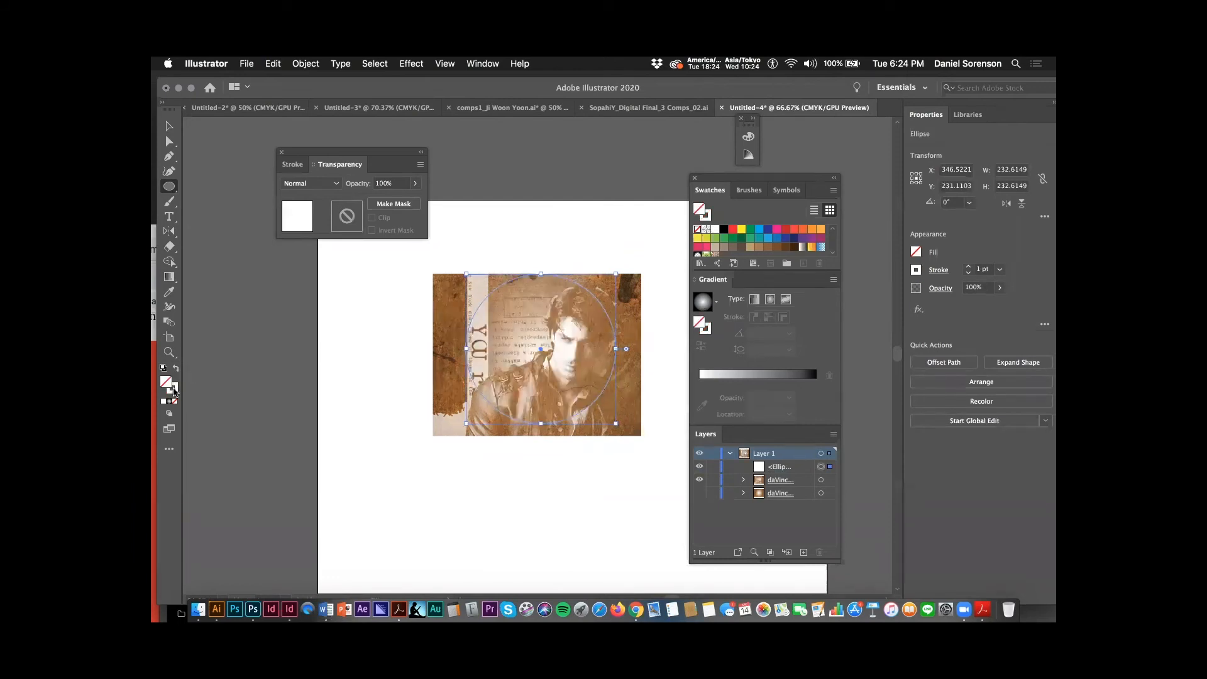
pyautogui.click(172, 388)
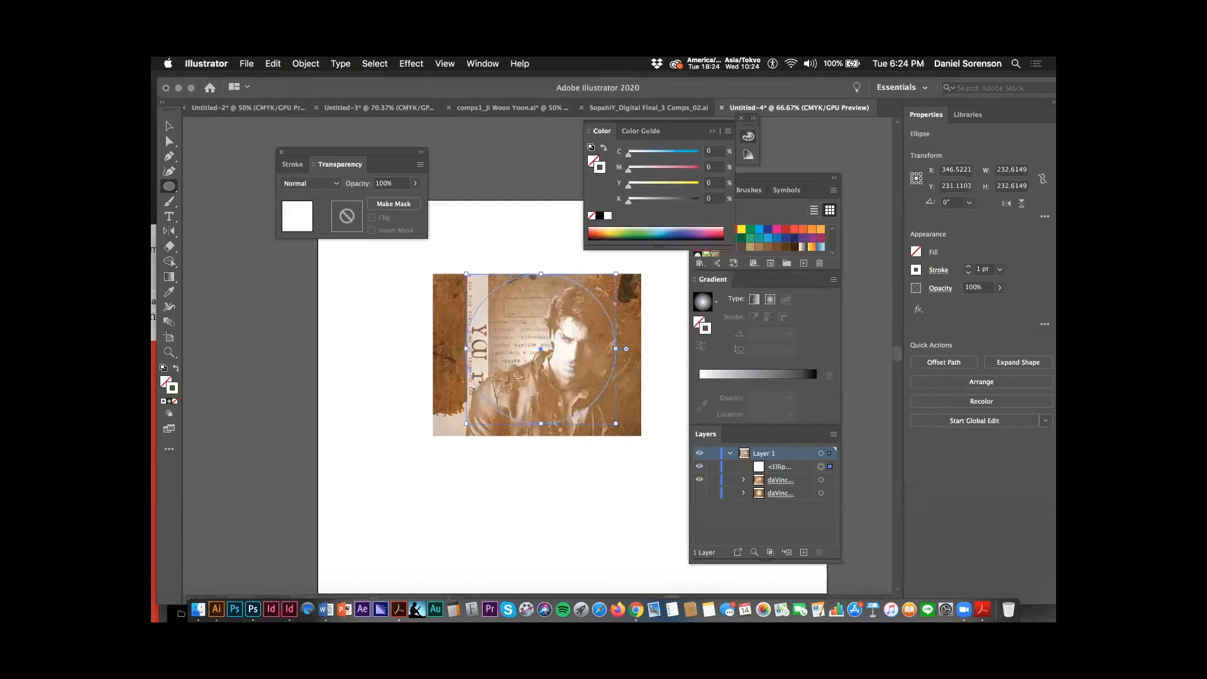
pyautogui.click(750, 247)
pyautogui.doubleClick(172, 387)
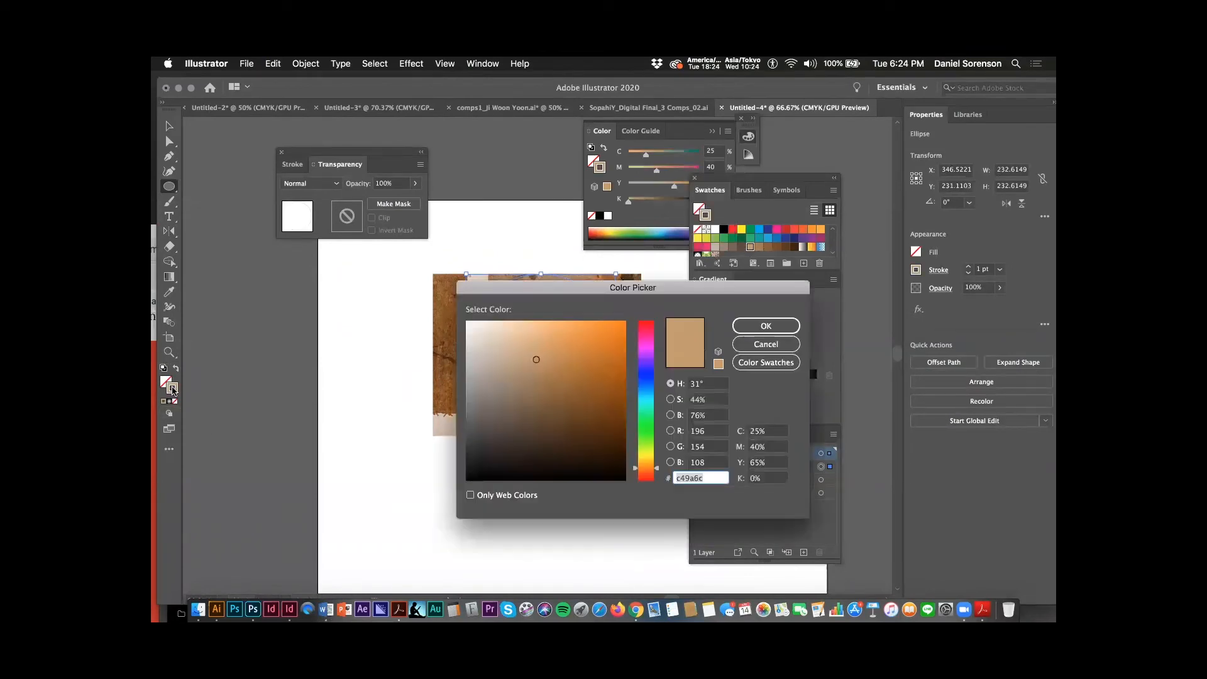
pyautogui.moveTo(504, 326); pyautogui.dragTo(499, 324)
pyautogui.click(743, 328)
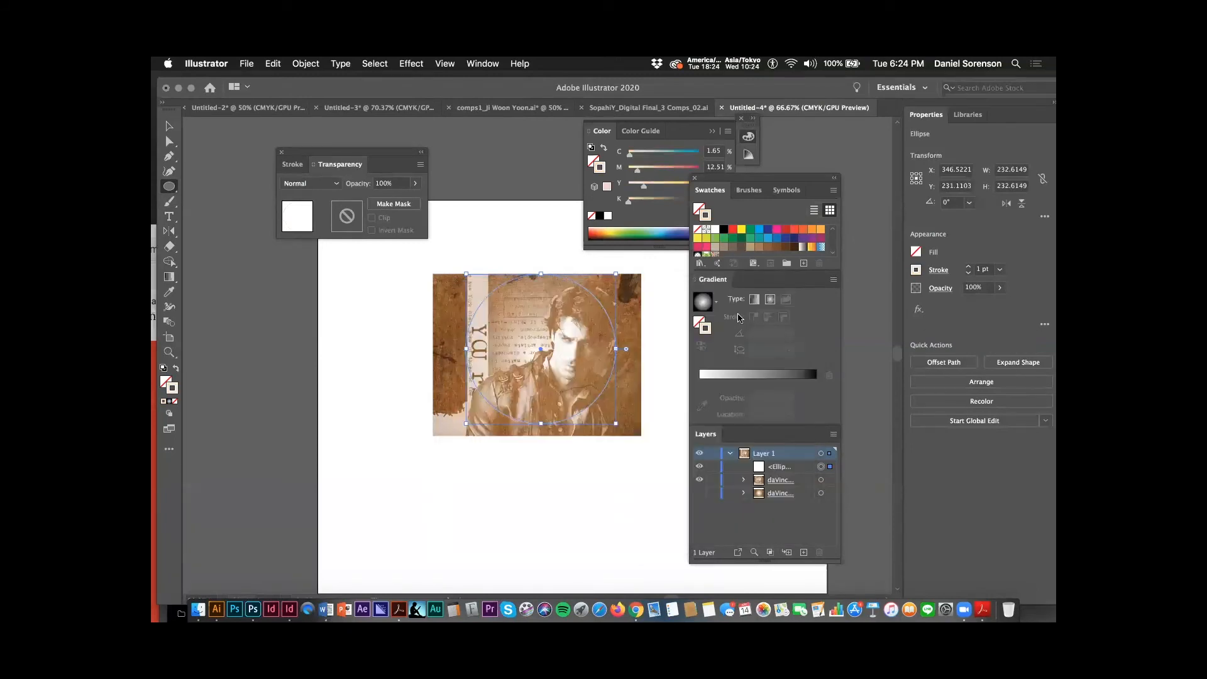
# Step: Set the circle's stroke weight to 3 pt and shift the circle to about X 334.9, Y 240.5 pt
pyautogui.click(969, 266)
pyautogui.click(968, 266)
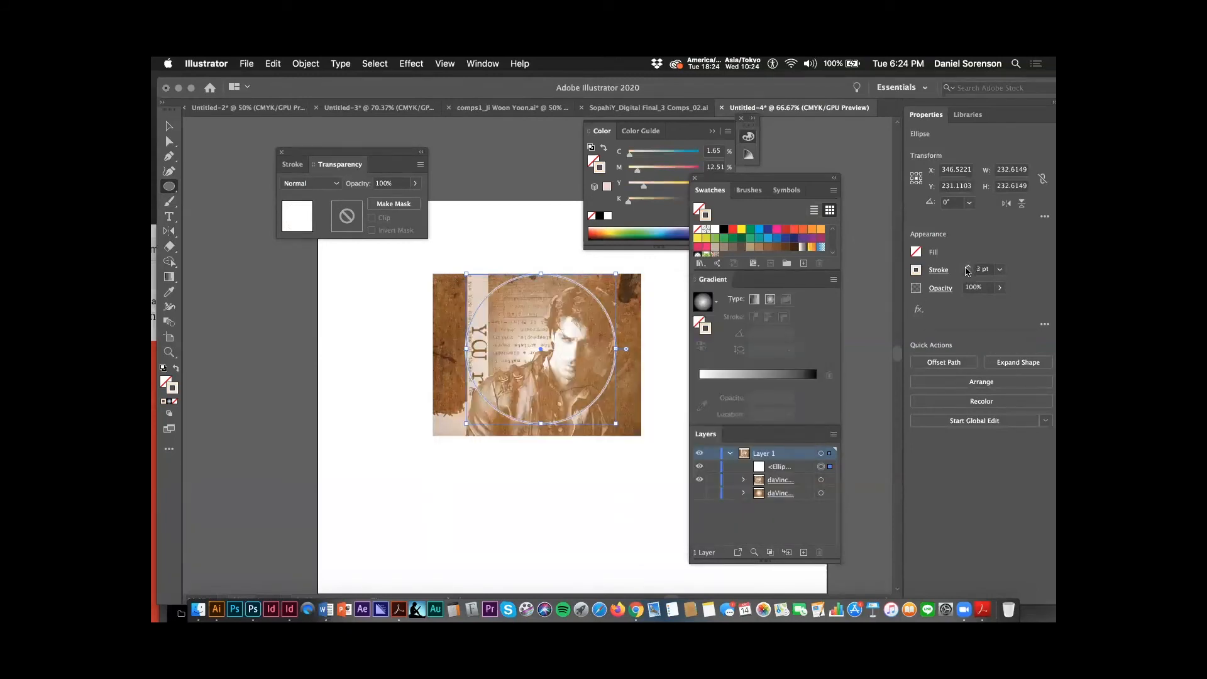
pyautogui.press('v')
pyautogui.click(364, 388)
pyautogui.moveTo(506, 288); pyautogui.dragTo(502, 288)
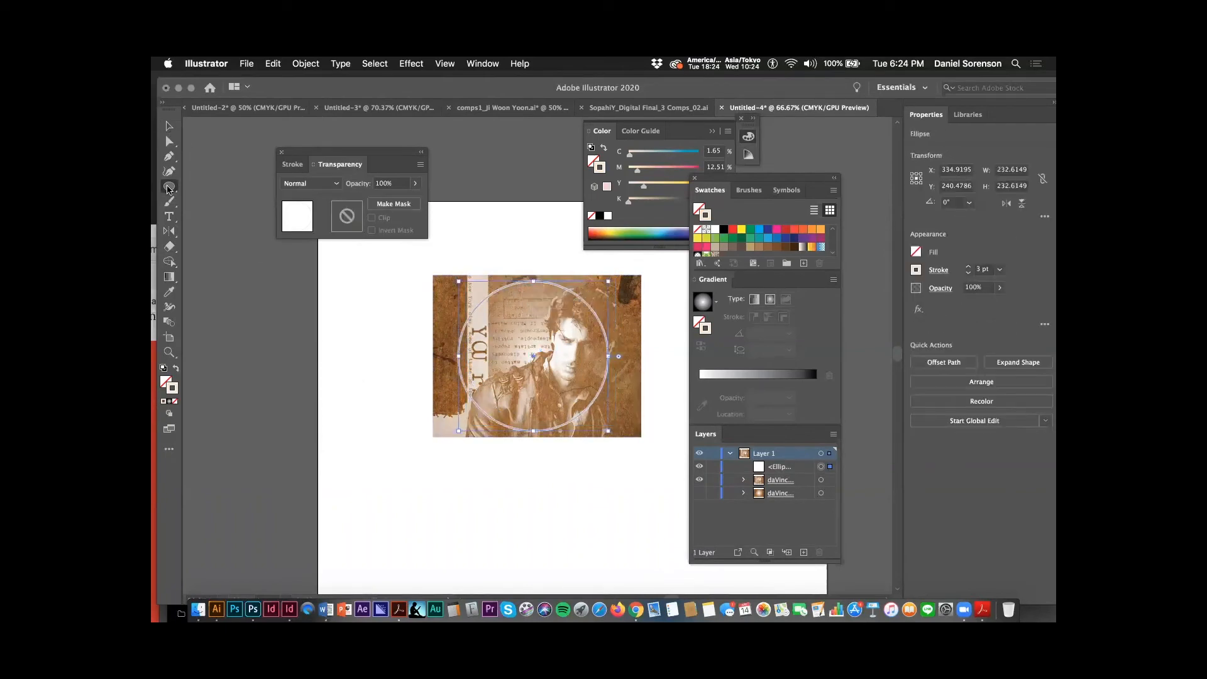
# Step: Cover the circle with a rectangle about 272 by 258 pt, filled with a linear white-to-black gradient and without a stroke
pyautogui.moveTo(168, 189); pyautogui.dragTo(226, 186)
pyautogui.moveTo(438, 264); pyautogui.dragTo(613, 430)
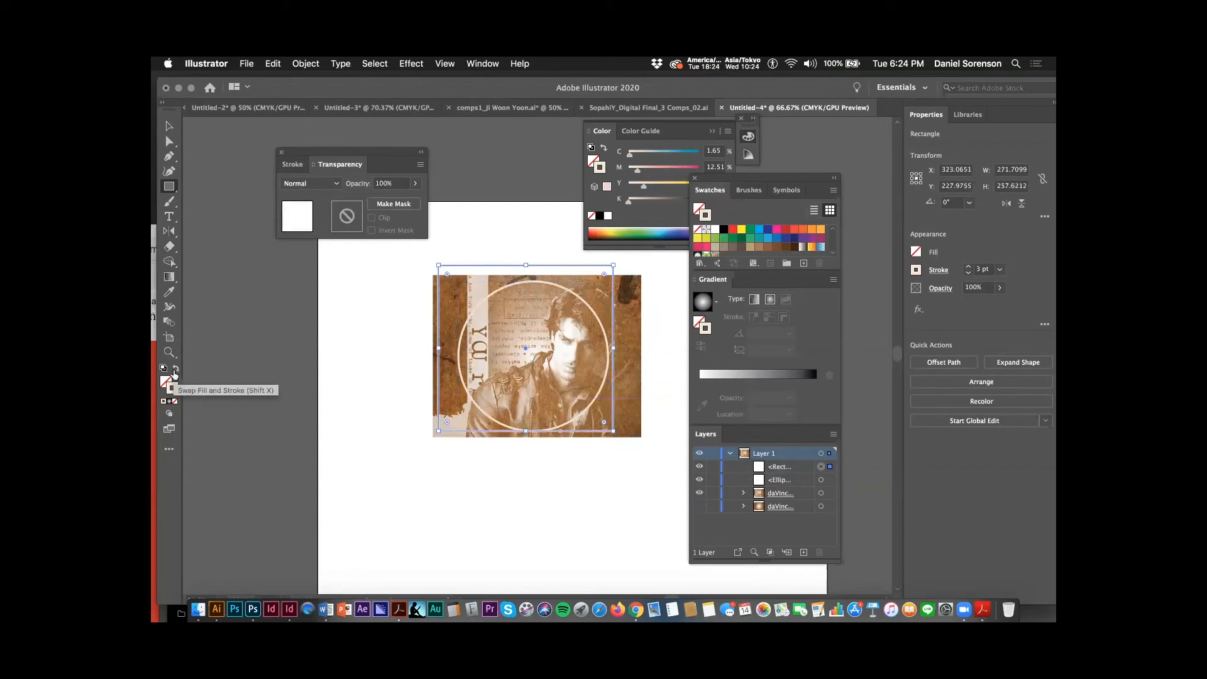
pyautogui.click(176, 369)
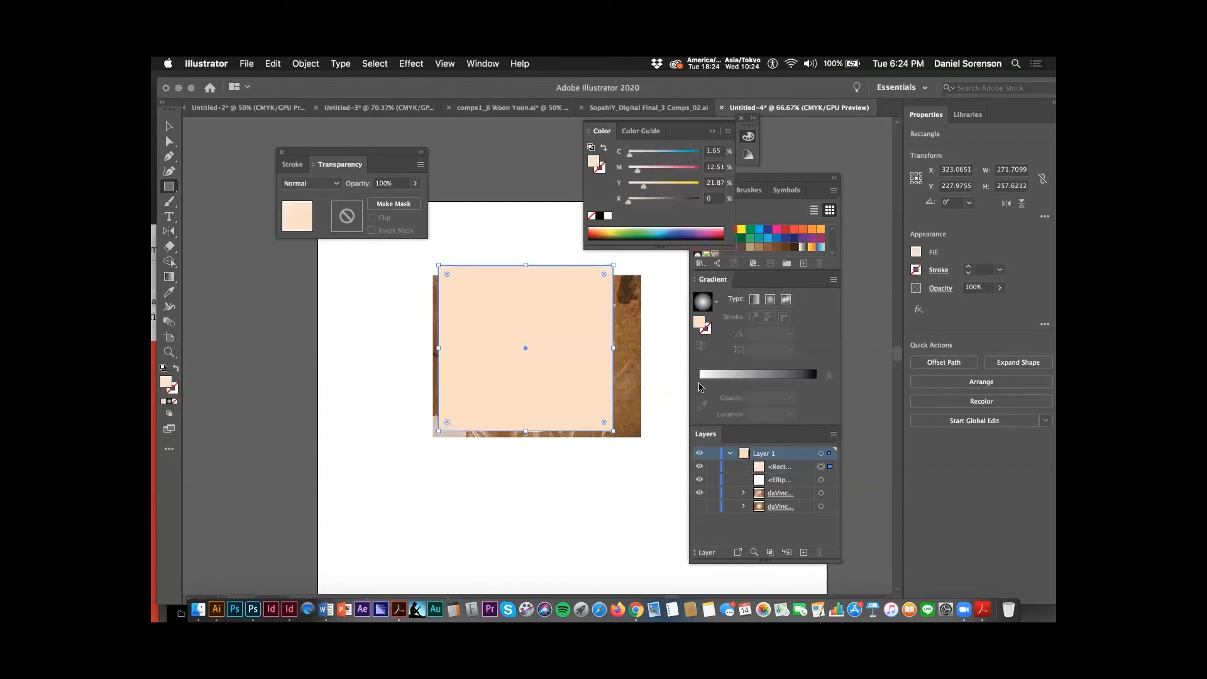
pyautogui.click(748, 376)
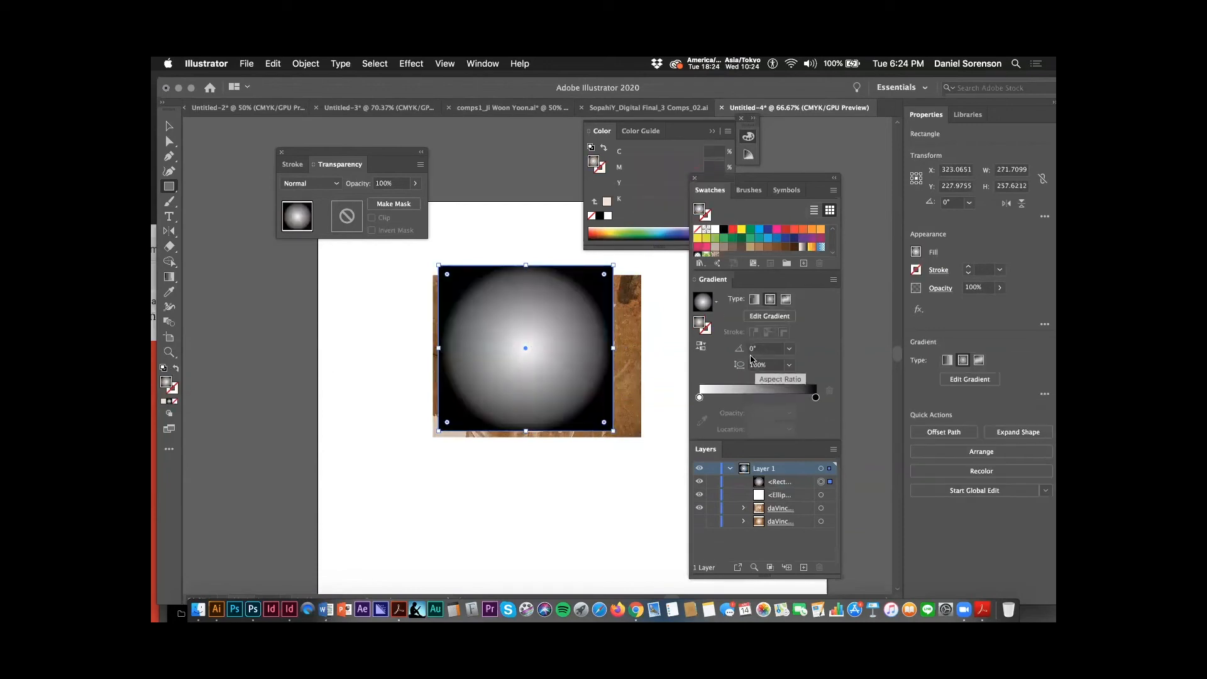
pyautogui.click(754, 299)
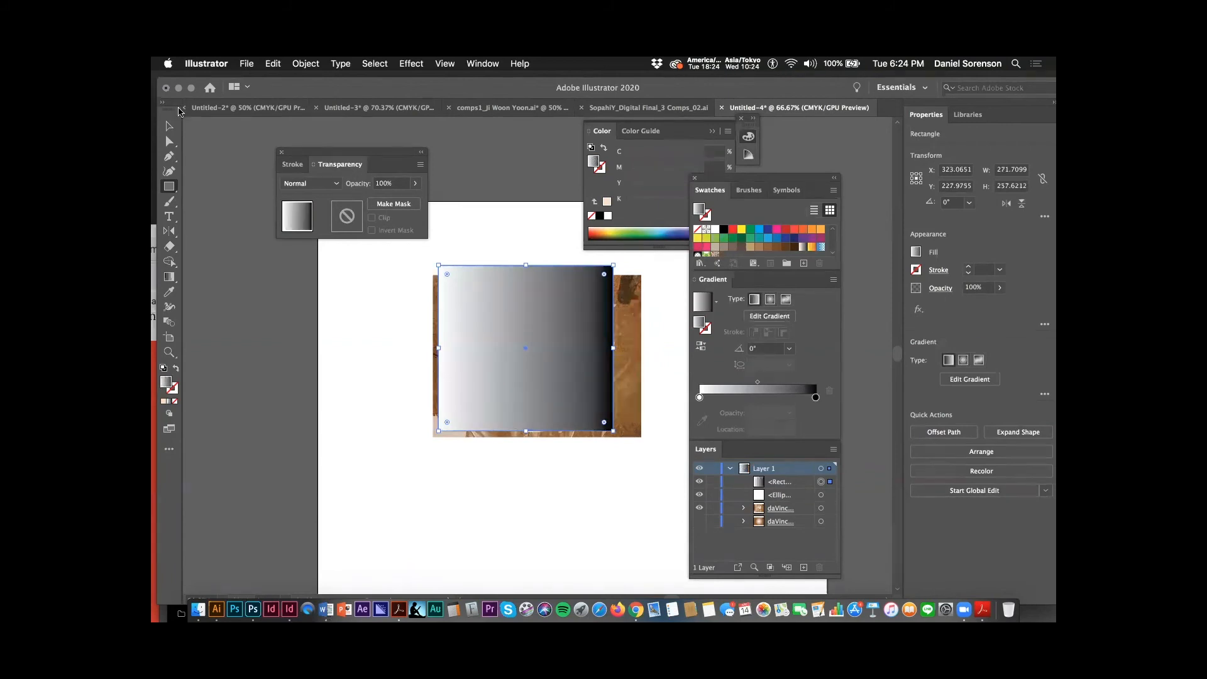
# Step: Select the gradient rectangle together with the circle, make an opacity mask from them, and deselect the artwork
pyautogui.click(170, 127)
pyautogui.keyDown('shift'); pyautogui.click(831, 496); pyautogui.keyUp('shift')
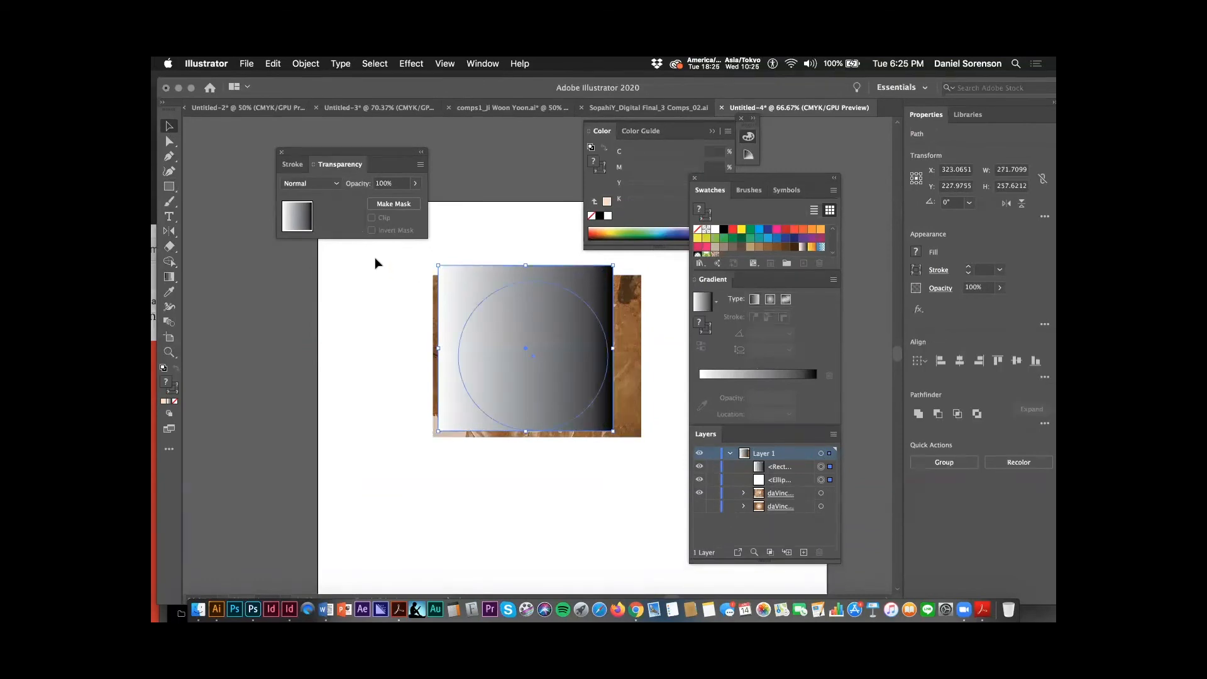
pyautogui.click(397, 204)
pyautogui.click(387, 329)
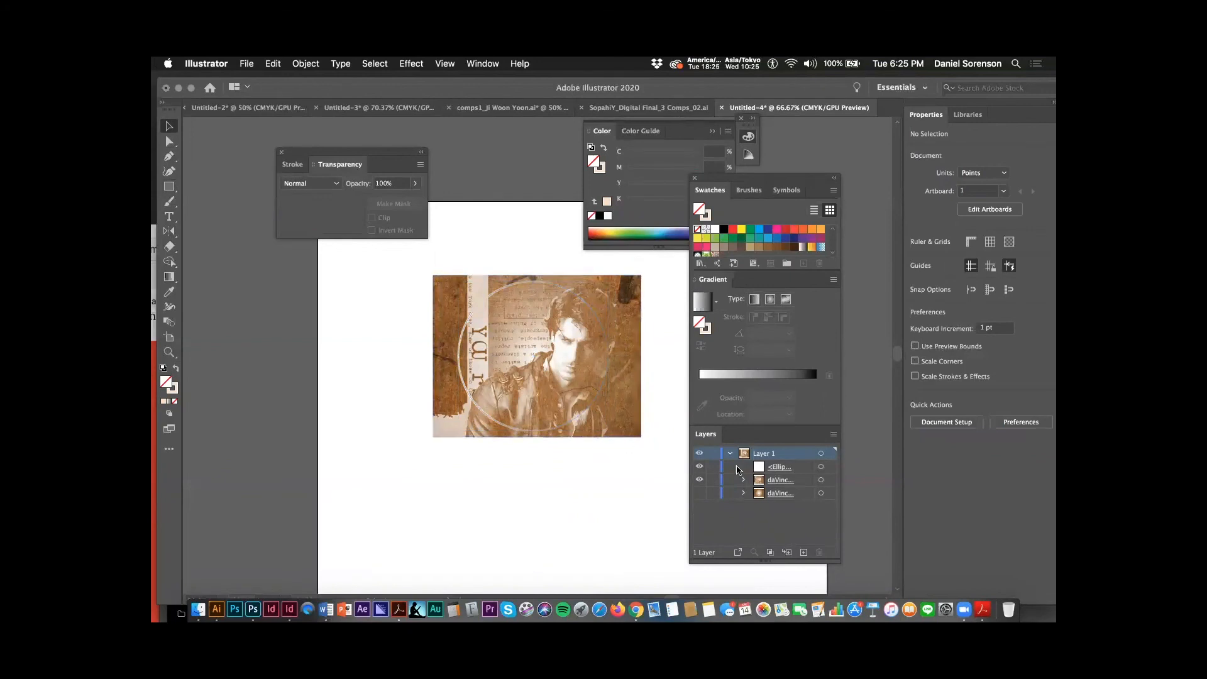
# Step: Open the circle's opacity mask for editing and move the gradient's midpoint to about 30%
pyautogui.click(830, 466)
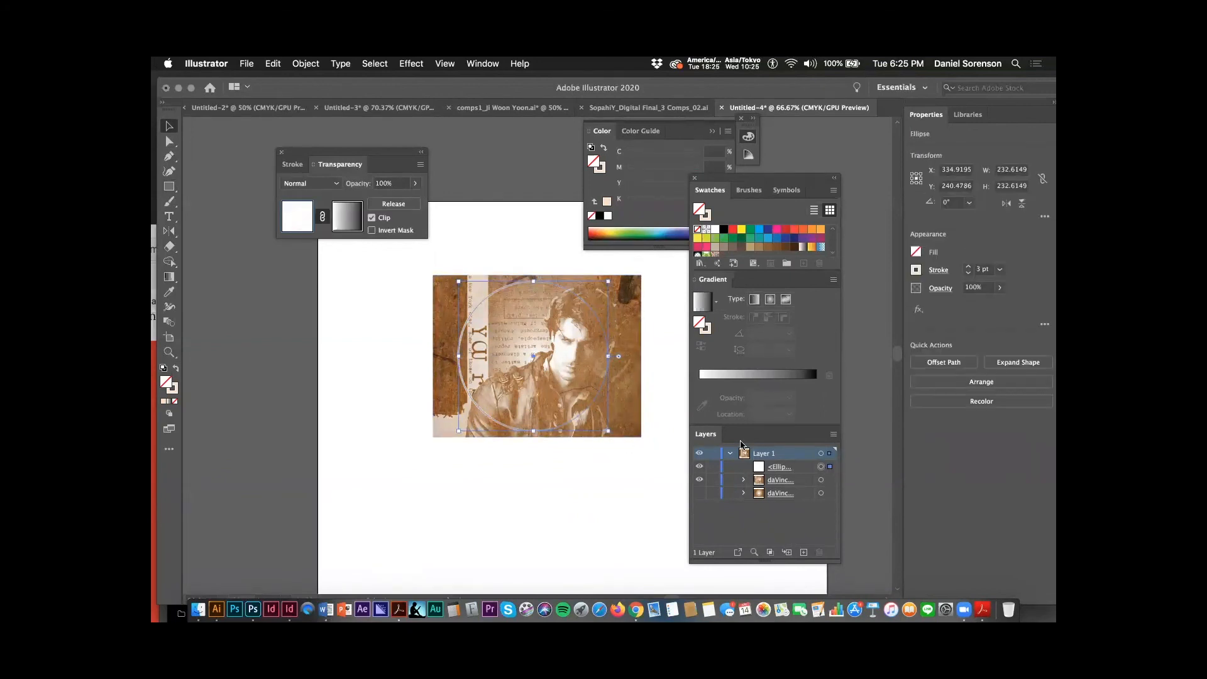
pyautogui.click(349, 217)
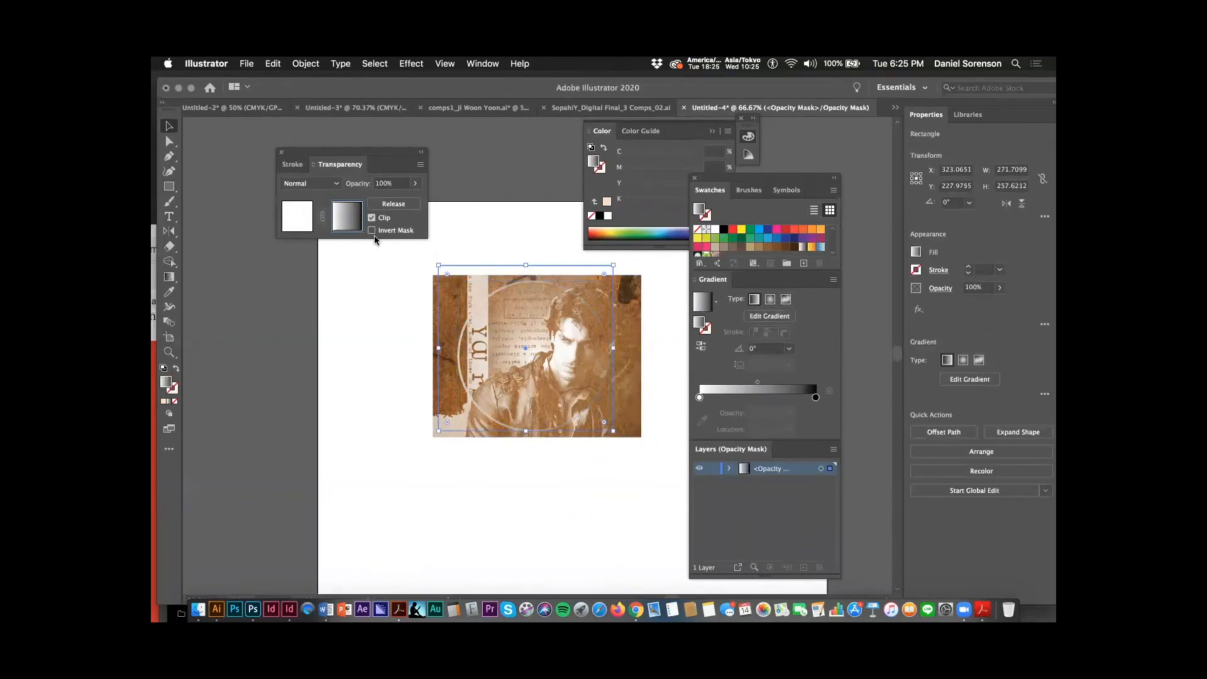
pyautogui.moveTo(756, 383)
pyautogui.mouseDown()
pyautogui.moveTo(735, 383)
pyautogui.moveTo(784, 381)
pyautogui.moveTo(734, 381)
pyautogui.mouseUp()
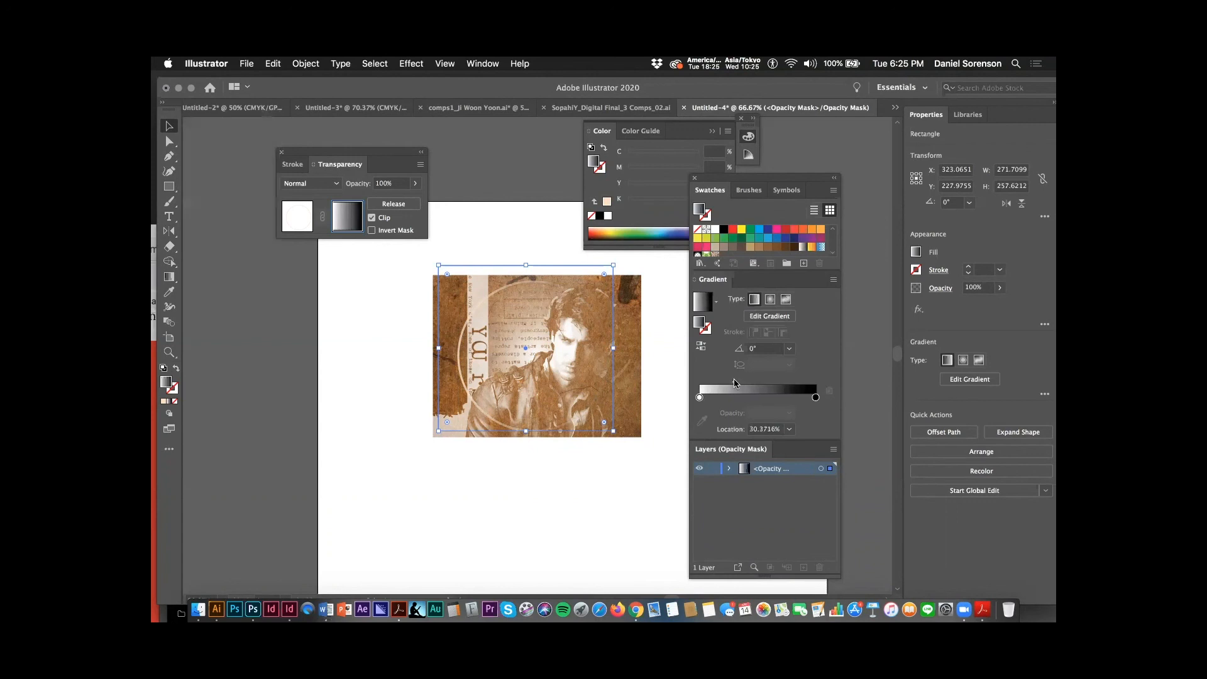
# Step: Redraw the mask gradient diagonally at about -22° across the rectangle, and stop editing the circle's opacity mask
pyautogui.click(170, 277)
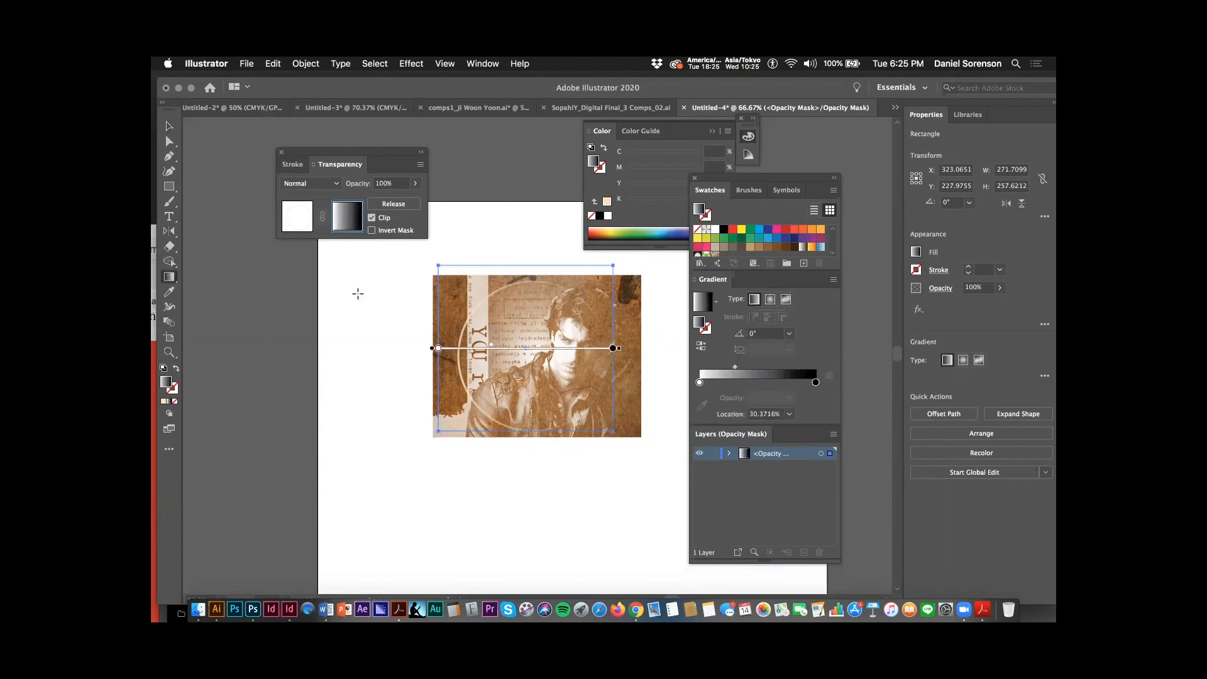
pyautogui.moveTo(500, 279)
pyautogui.mouseDown()
pyautogui.moveTo(510, 352)
pyautogui.moveTo(553, 296)
pyautogui.moveTo(542, 221)
pyautogui.moveTo(501, 216)
pyautogui.moveTo(538, 433)
pyautogui.moveTo(445, 310)
pyautogui.moveTo(511, 277)
pyautogui.moveTo(464, 351)
pyautogui.moveTo(526, 399)
pyautogui.moveTo(533, 374)
pyautogui.moveTo(535, 391)
pyautogui.moveTo(591, 385)
pyautogui.moveTo(492, 418)
pyautogui.moveTo(574, 393)
pyautogui.moveTo(619, 362)
pyautogui.moveTo(630, 324)
pyautogui.moveTo(626, 335)
pyautogui.mouseUp()
pyautogui.click(530, 554)
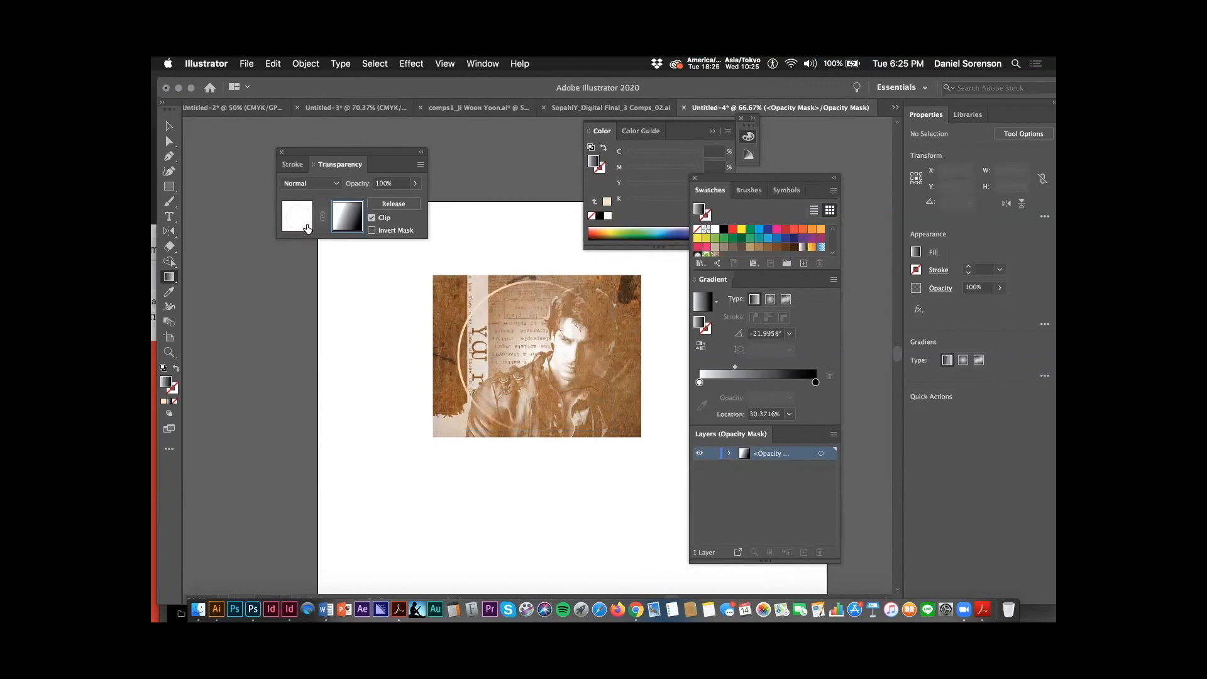
pyautogui.click(304, 229)
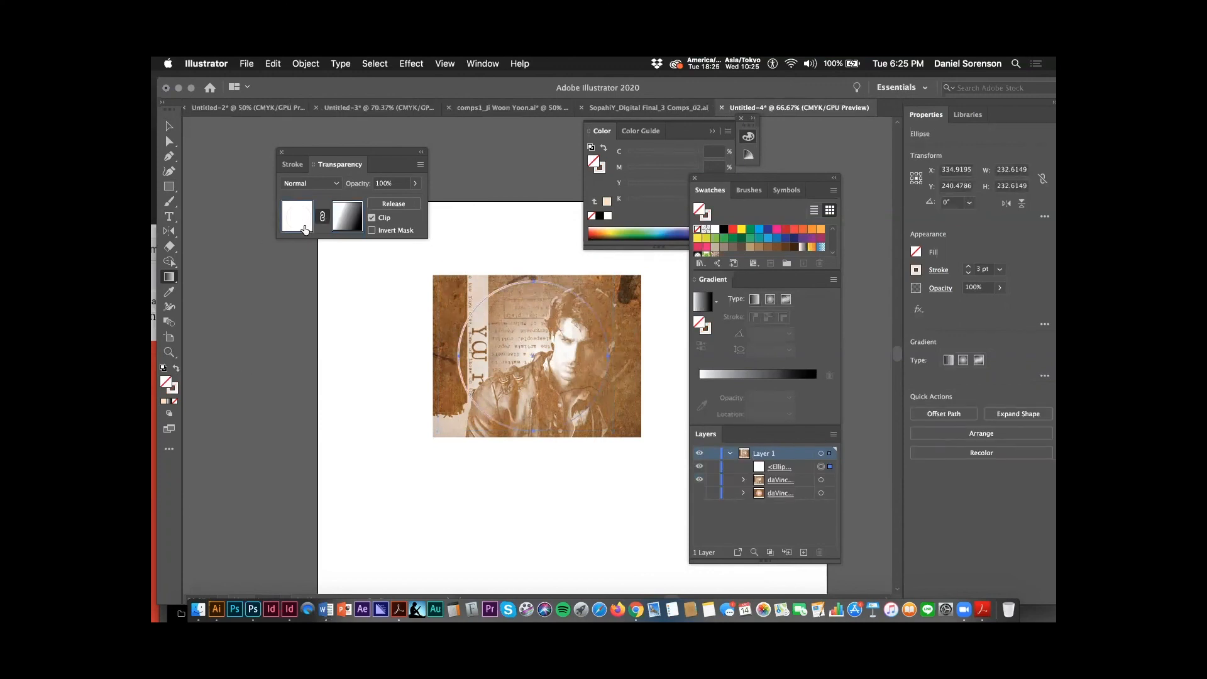